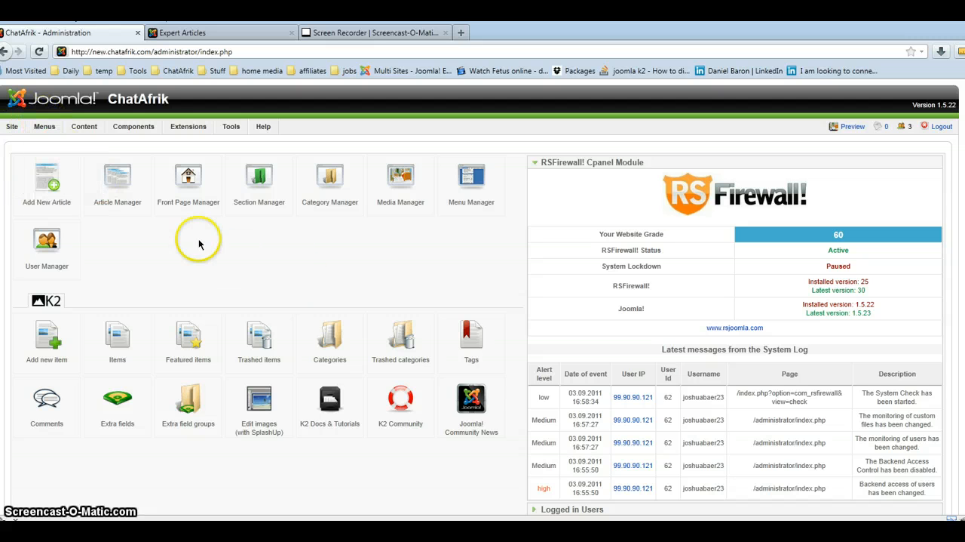
Open the JVideoClip component, view its categories, and select the "Life & Times Magazine Official Launch" entry in its video list.
mouse_move(130, 129)
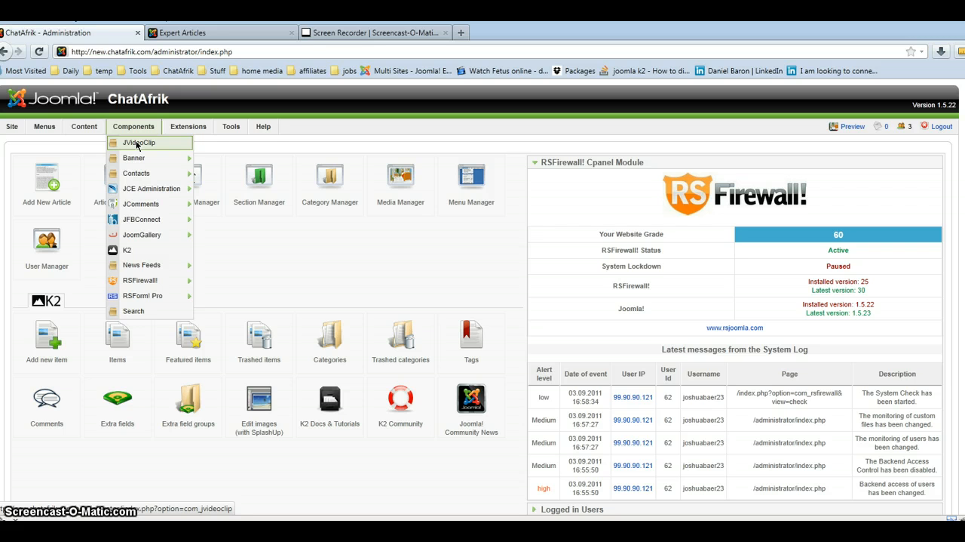
mouse_move(138, 205)
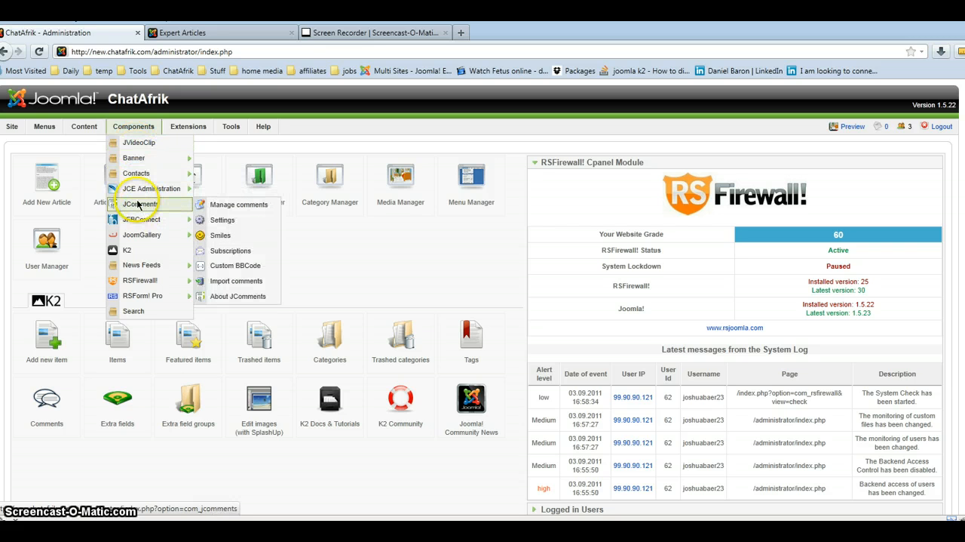
mouse_move(138, 237)
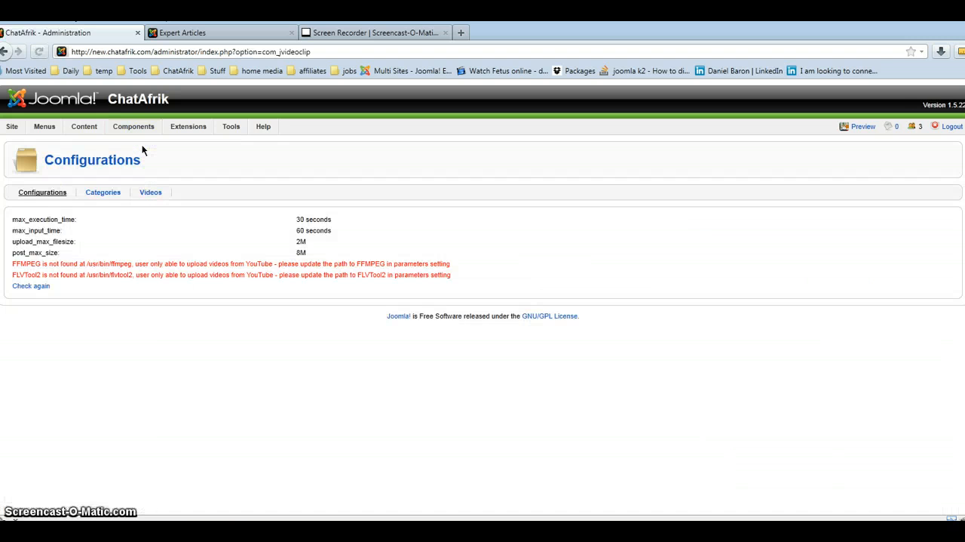
click(102, 195)
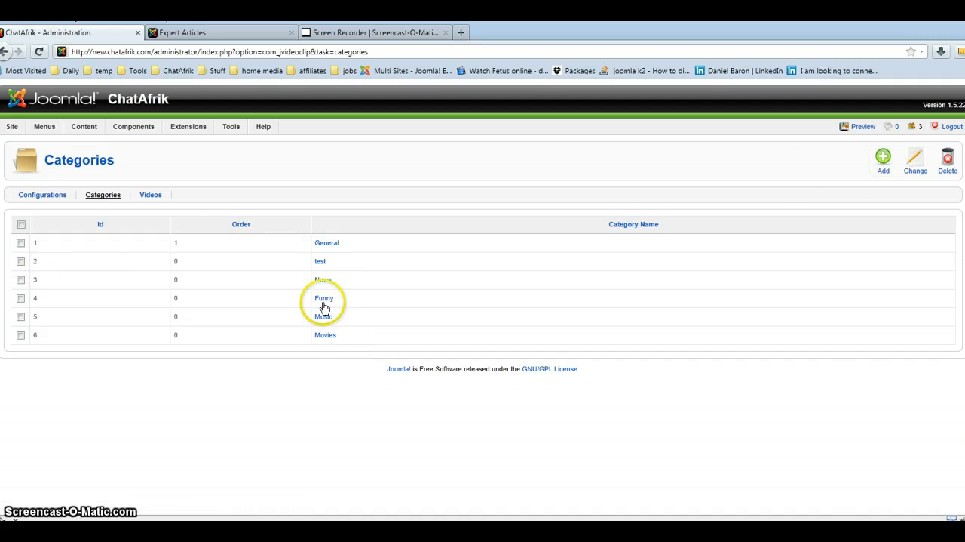
click(150, 198)
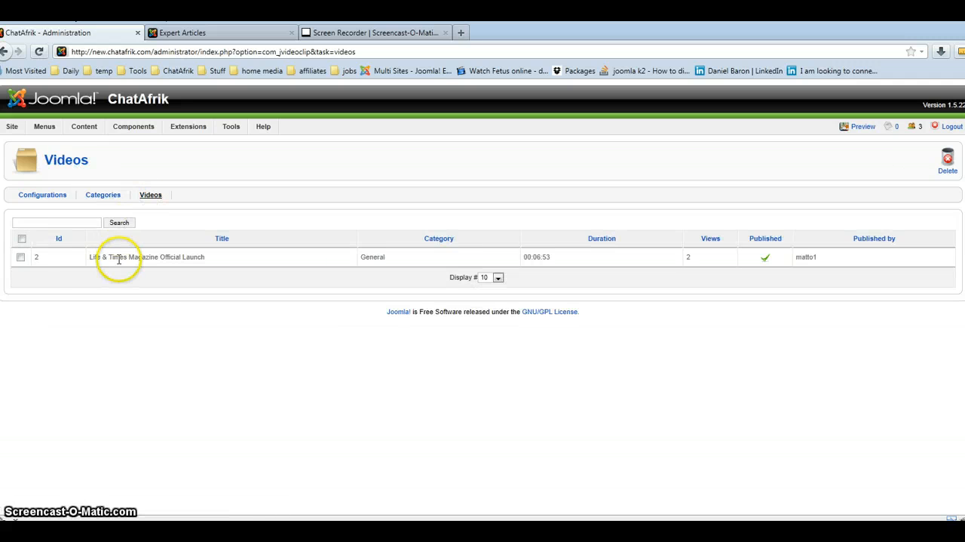
click(20, 258)
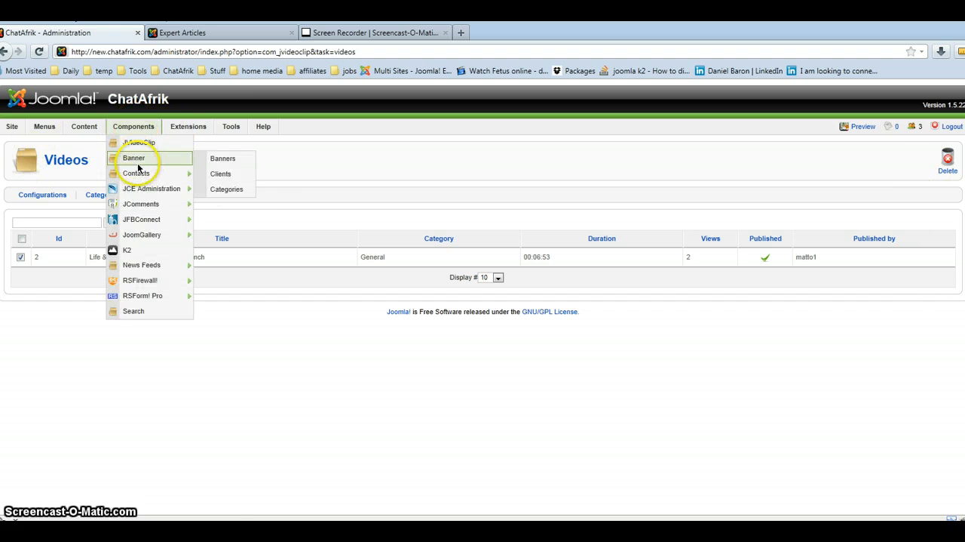
Open JoomGallery's Image Manager and look through the list of uploaded gallery images.
mouse_move(147, 210)
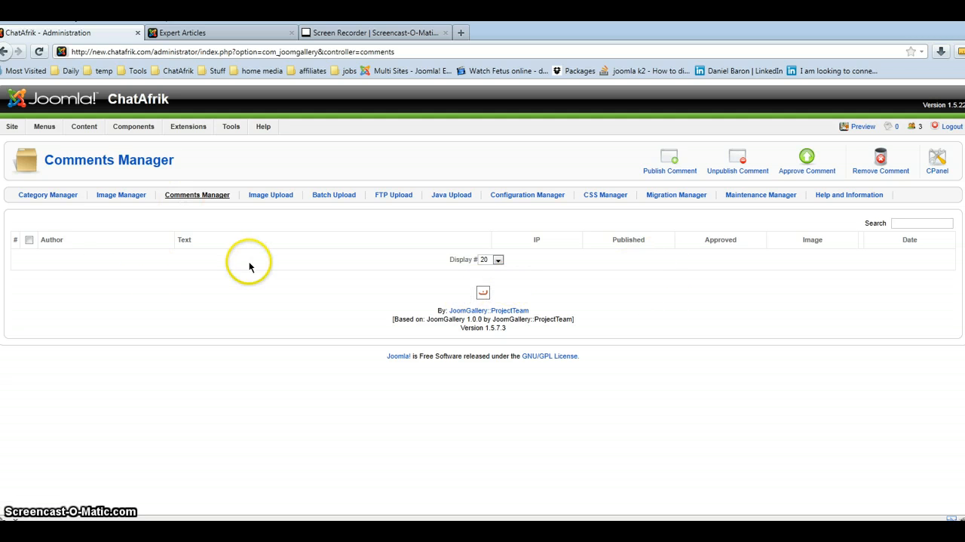
click(107, 196)
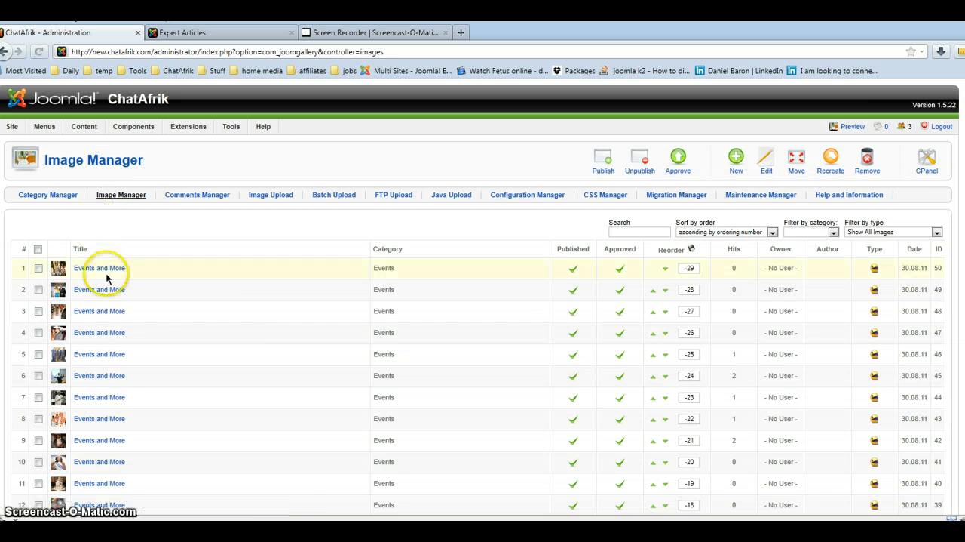
scroll(68, 328, down, 3)
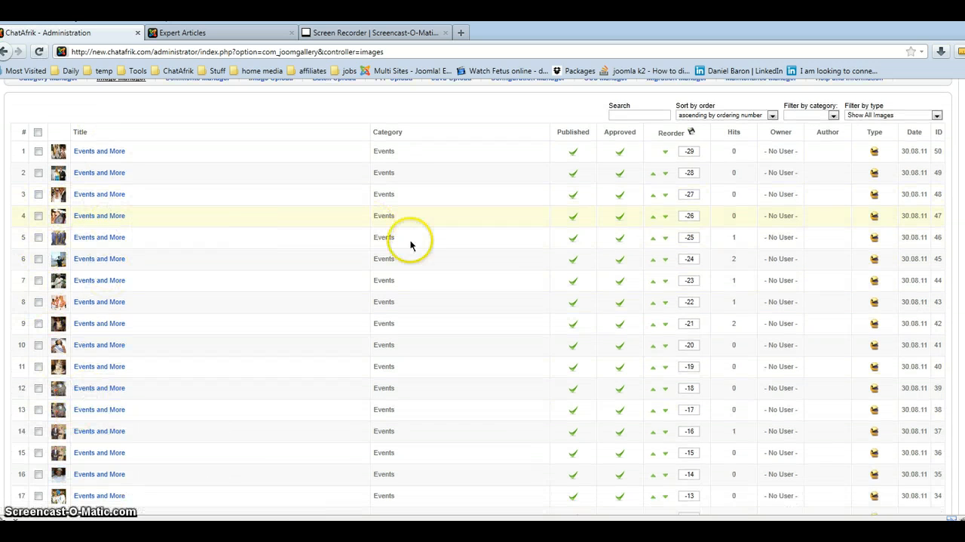
scroll(632, 290, up, 3)
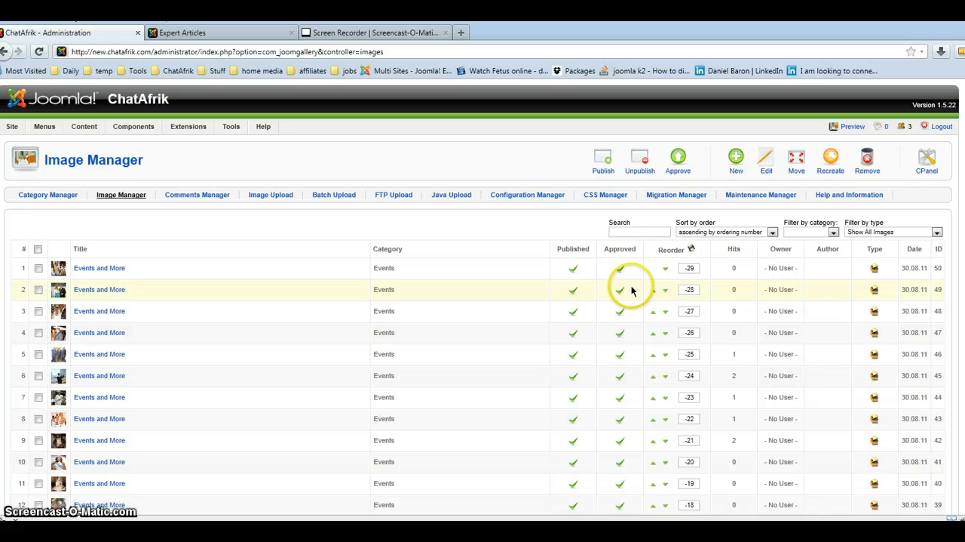
Open the first "Events and More" gallery image, review its details and preview, and close it without saving.
click(107, 270)
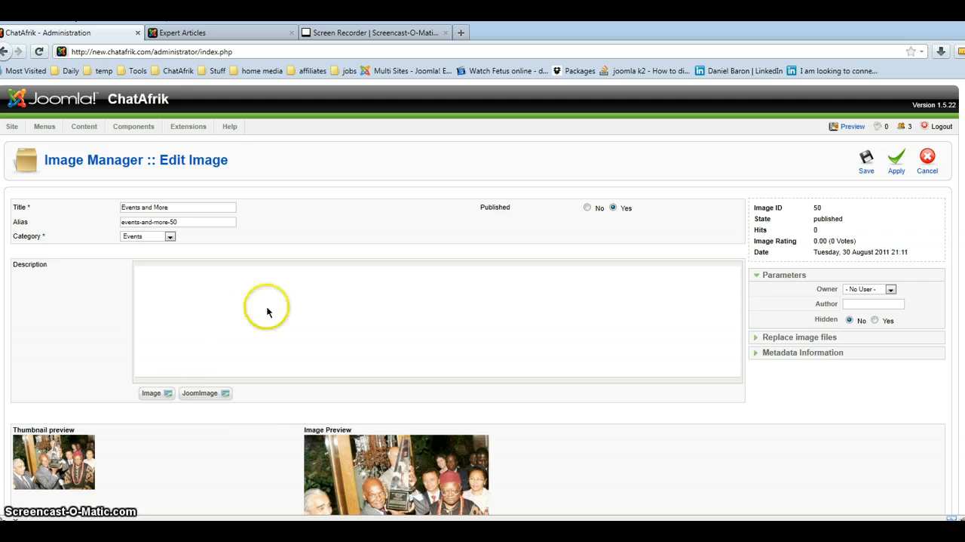
scroll(556, 442, down, 1)
scroll(559, 444, down, 1)
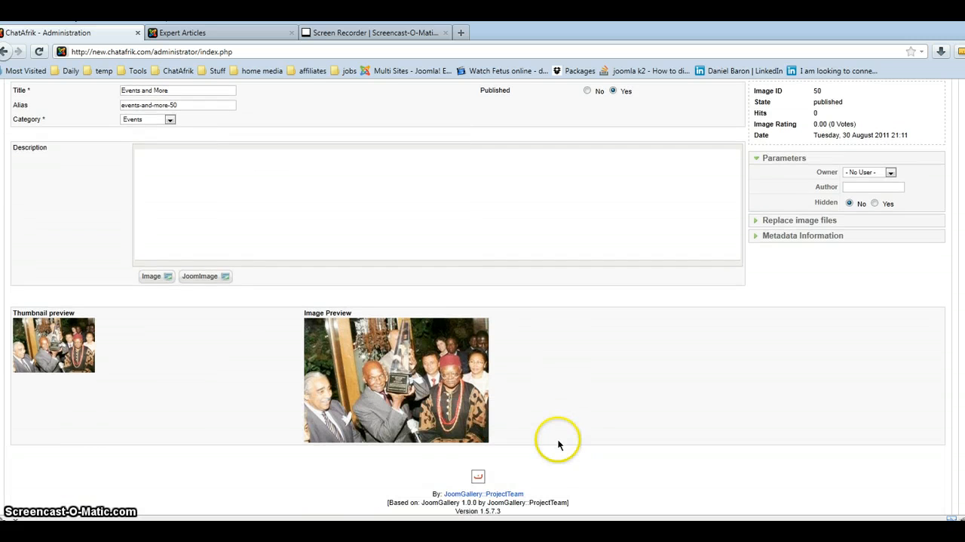
scroll(429, 411, up, 2)
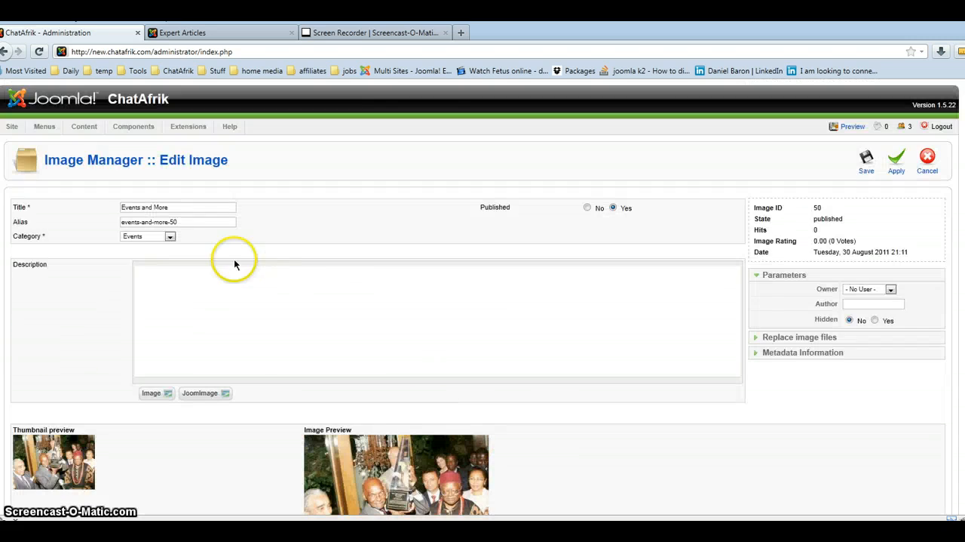
click(927, 160)
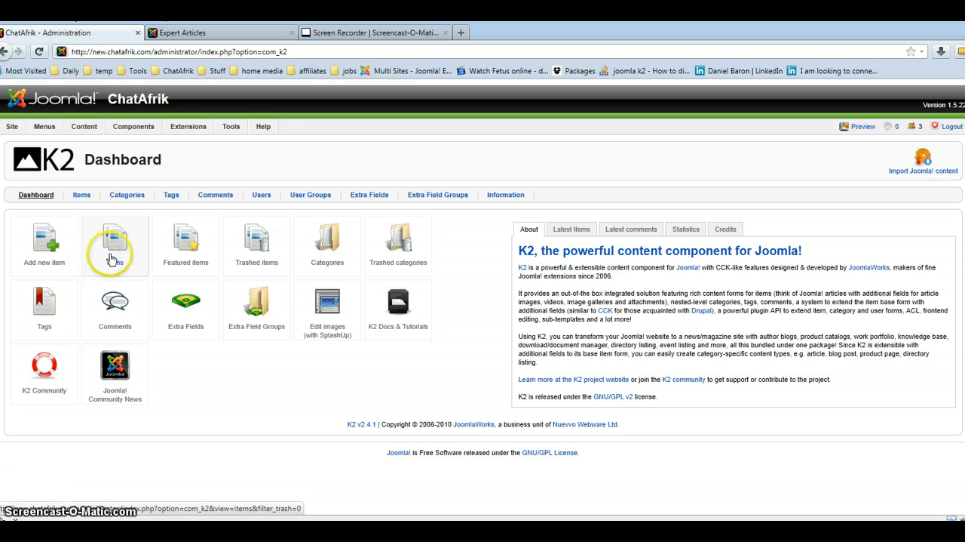
Open the K2 categories and look through the full category list.
click(325, 242)
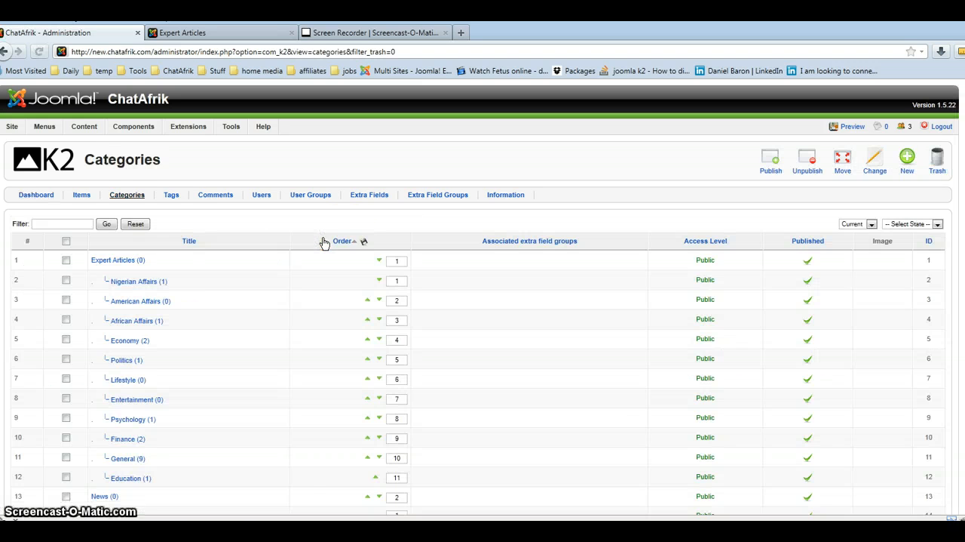
scroll(145, 376, down, 2)
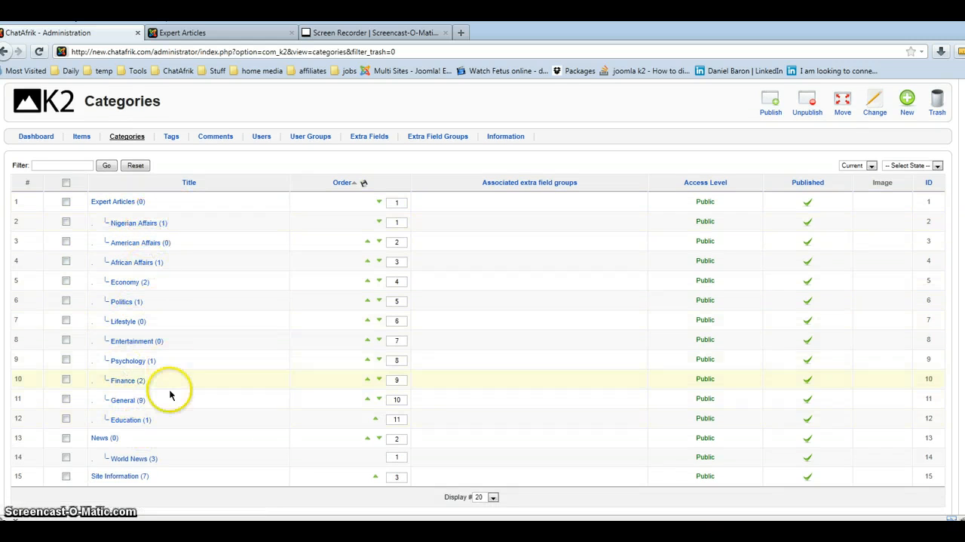
scroll(214, 398, up, 2)
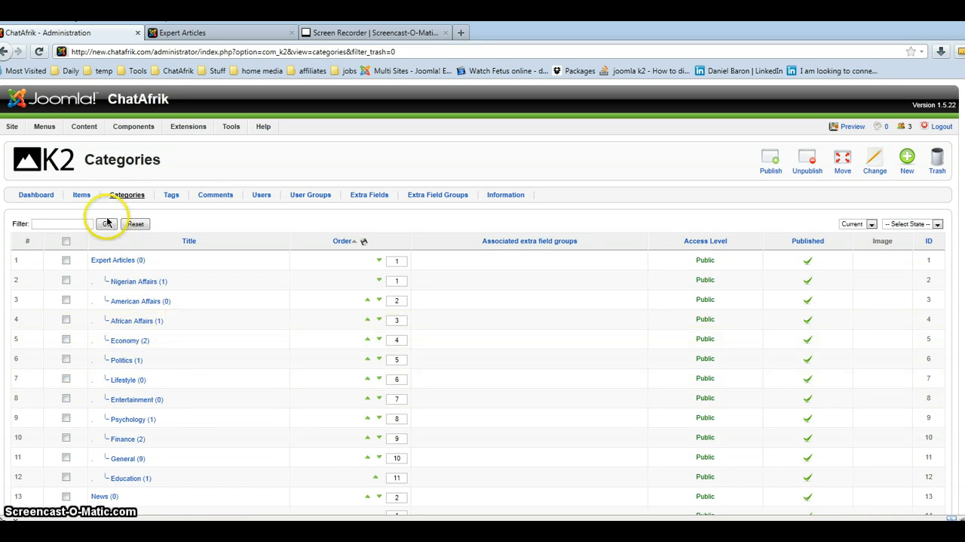
Open the K2 items list and examine the locked "[Copy of] [Copy of] Test article1" item near its end.
click(81, 198)
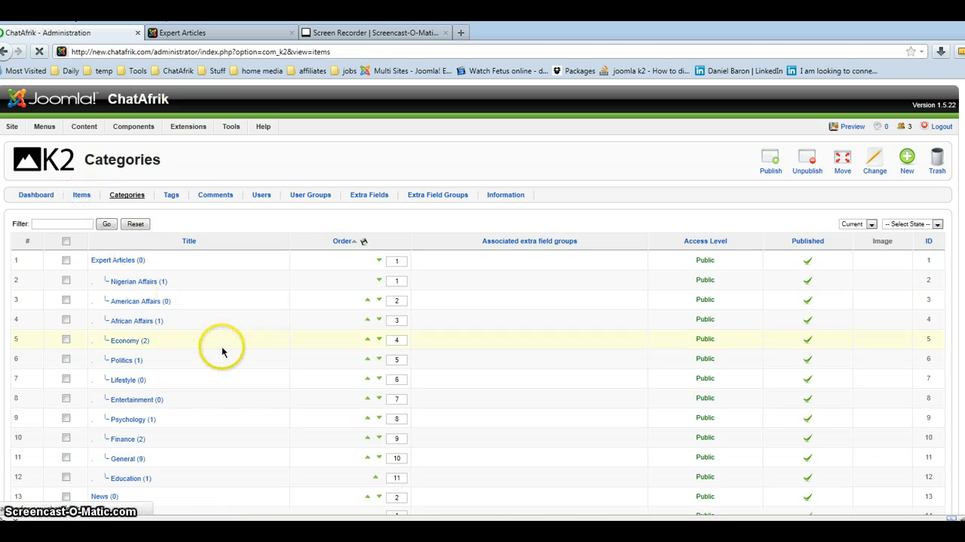
scroll(222, 353, down, 3)
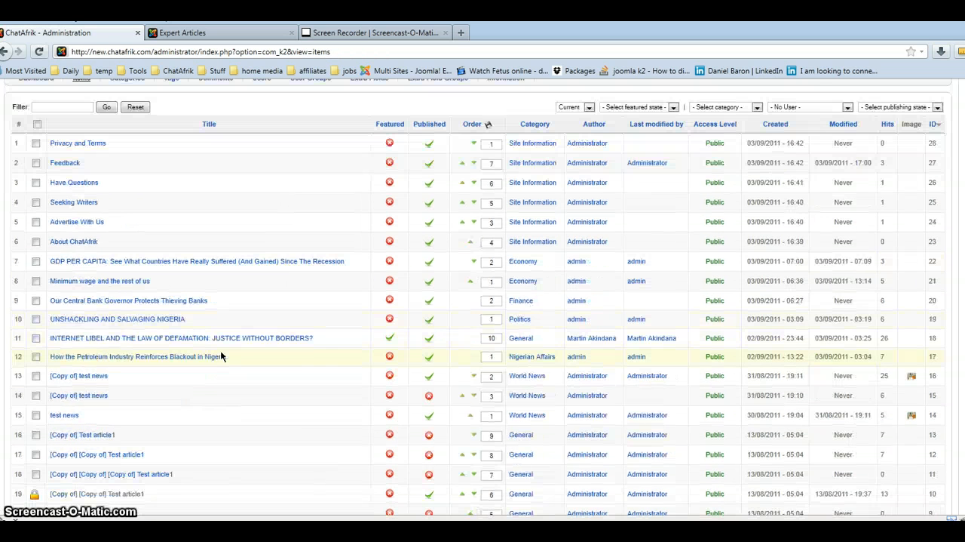
scroll(211, 366, down, 3)
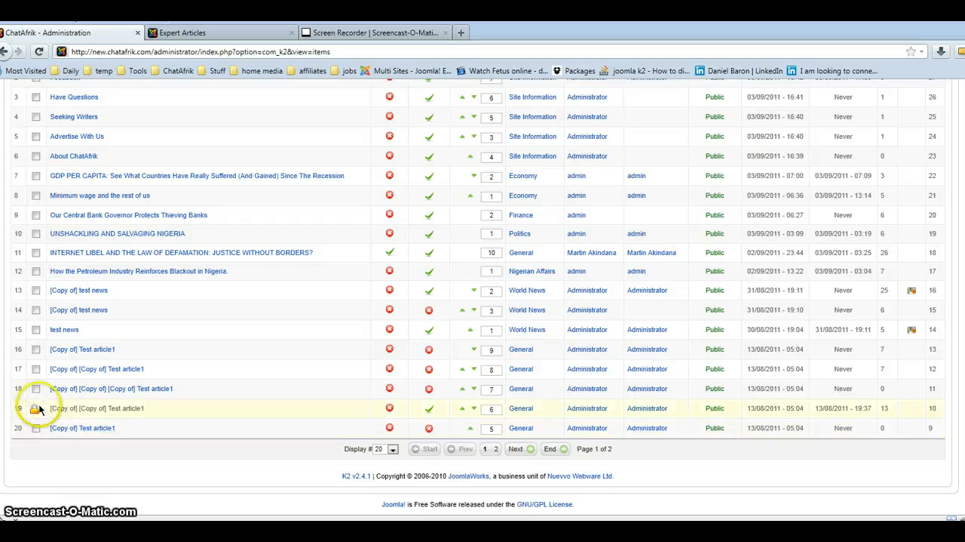
mouse_move(35, 416)
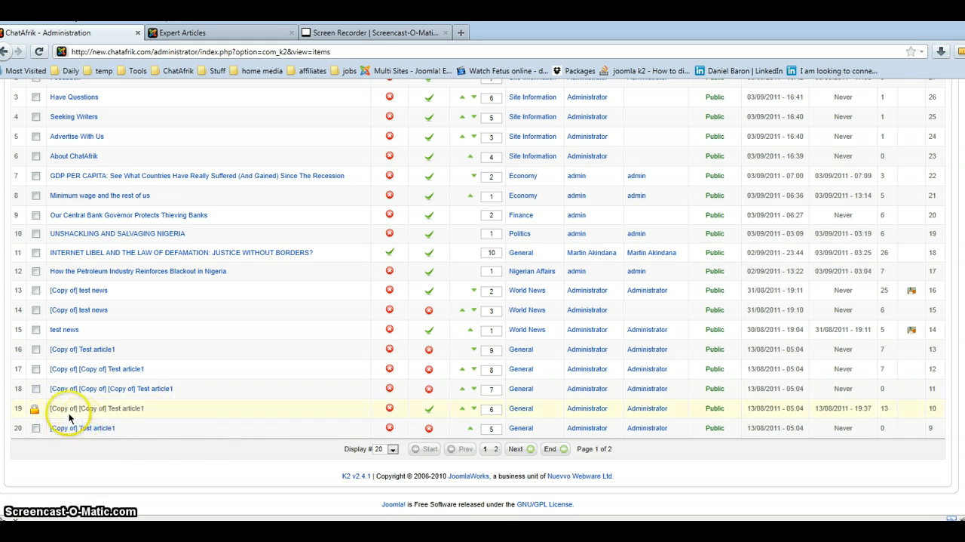
scroll(195, 379, up, 3)
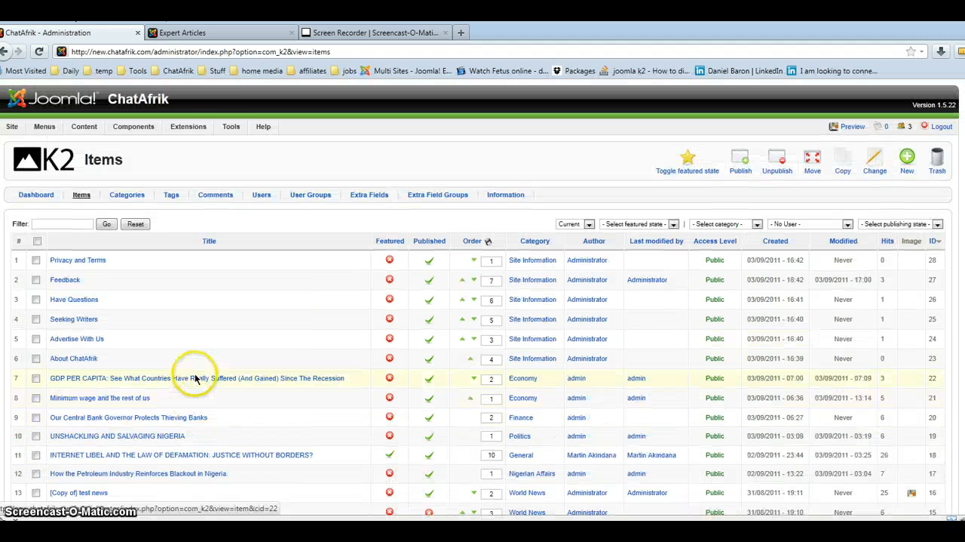
Run a Global Check-in to unlock all checked-out items, and check the previously locked article in the K2 items list.
mouse_move(231, 126)
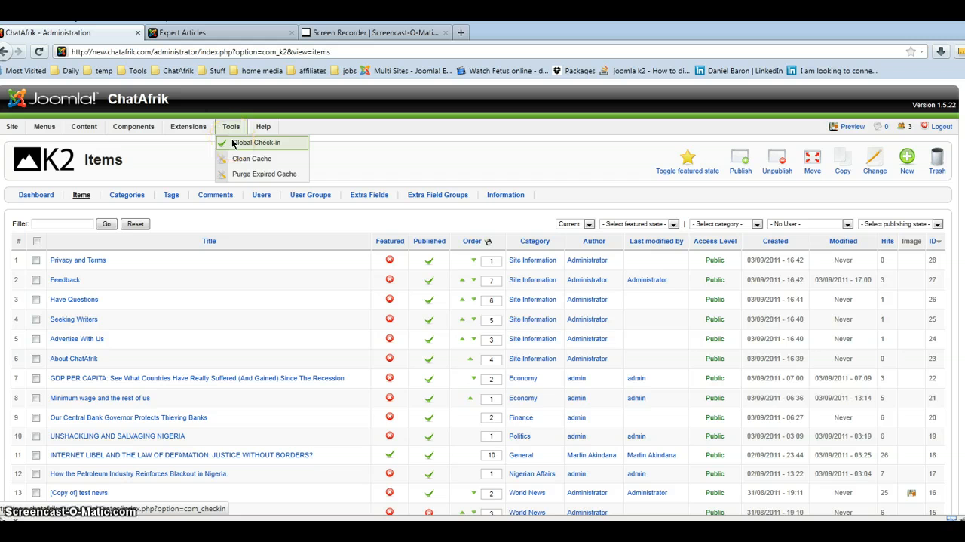
click(232, 143)
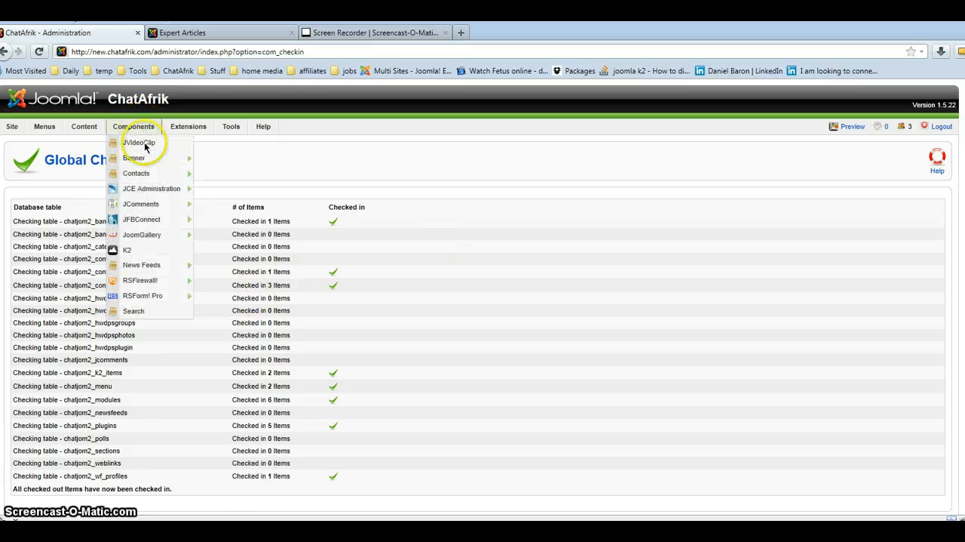
click(126, 251)
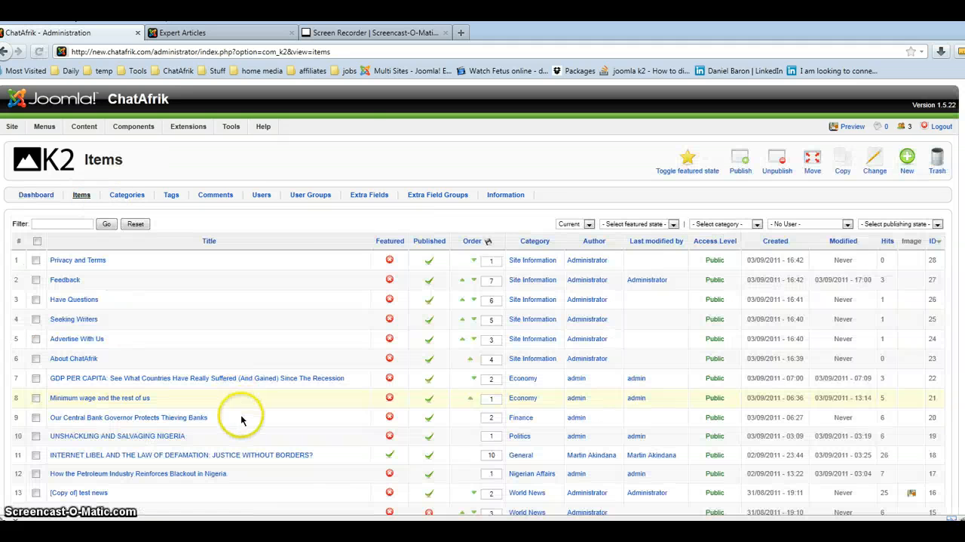
scroll(234, 417, down, 3)
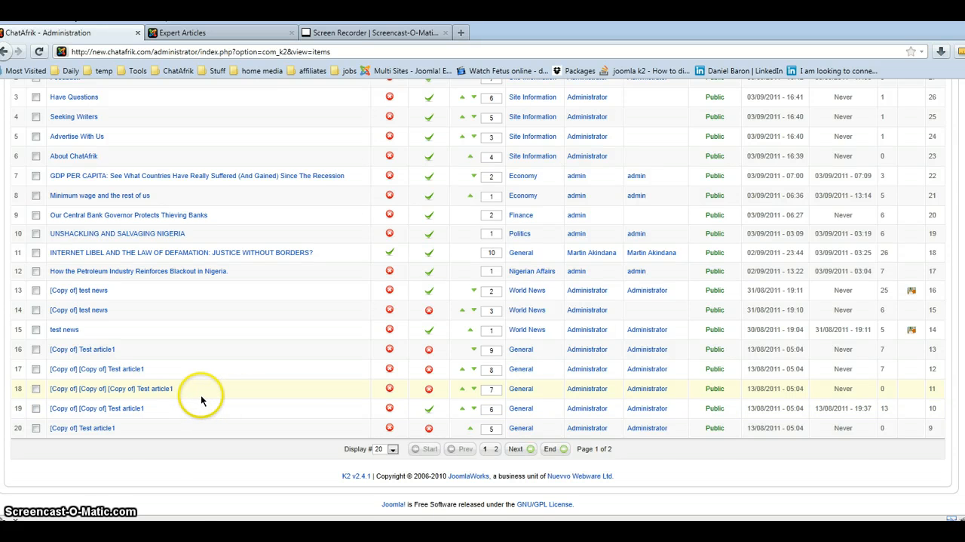
Open the K2 item "UNSHACKLING AND SALVAGING NIGERIA" for editing and review its article text and publishing details.
scroll(200, 388, up, 3)
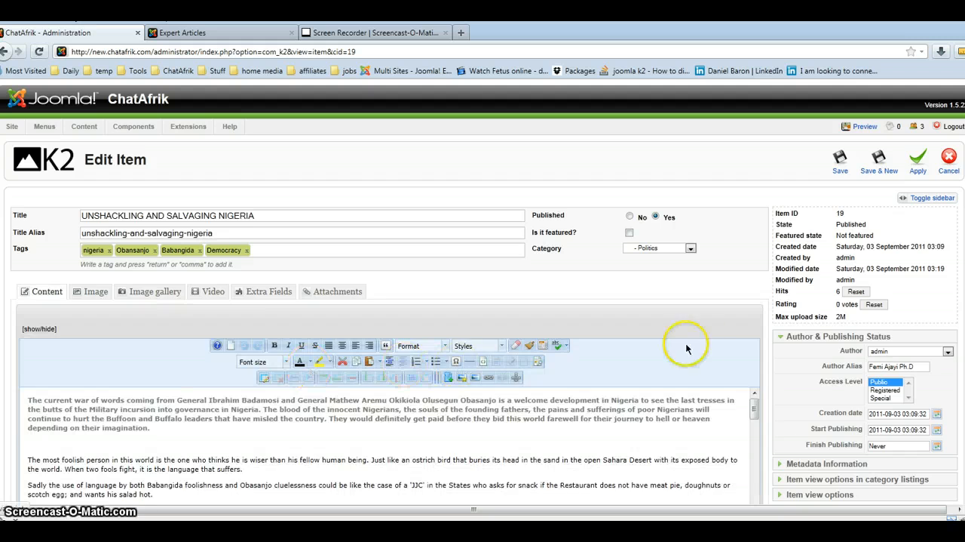
scroll(792, 361, down, 3)
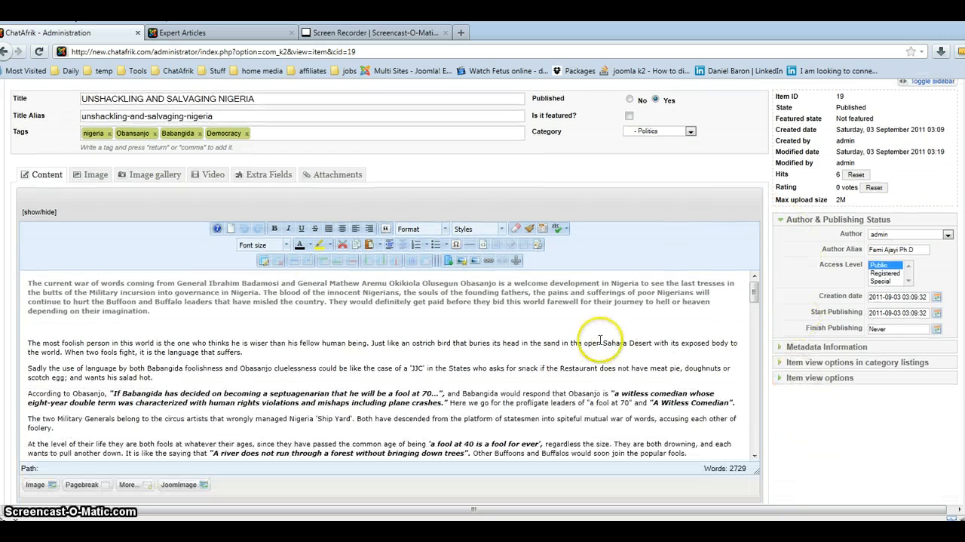
scroll(603, 362, down, 10)
scroll(590, 358, down, 5)
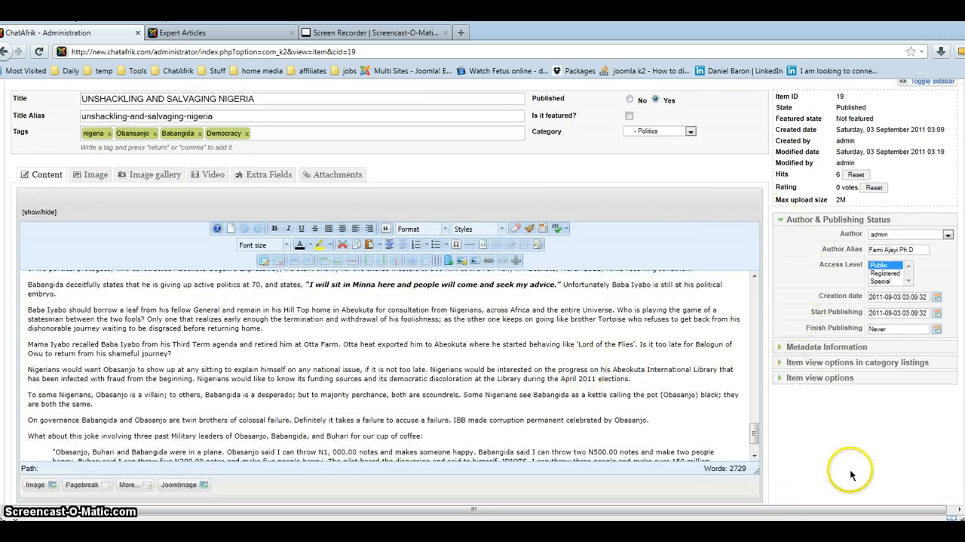
scroll(858, 463, up, 2)
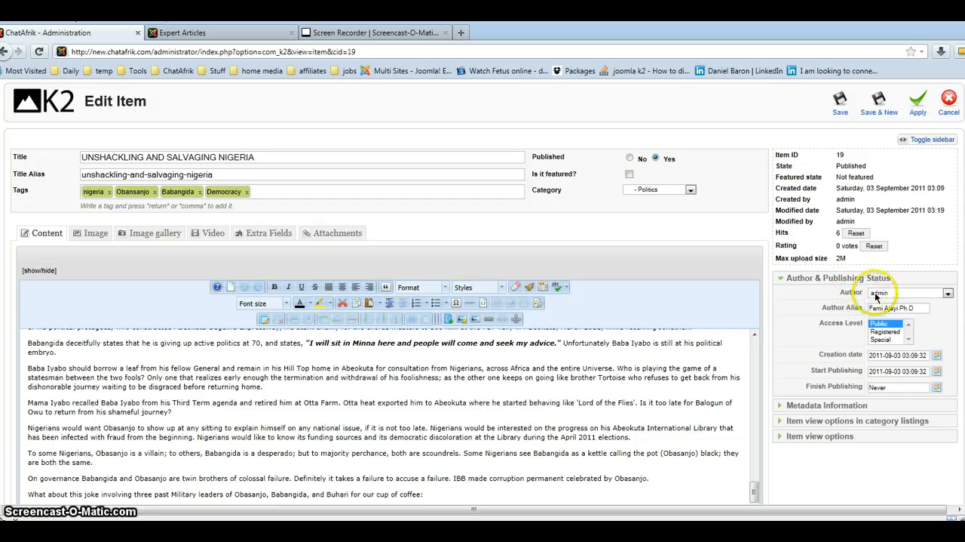
View the authors available for the article and leave the Author setting at admin.
click(948, 294)
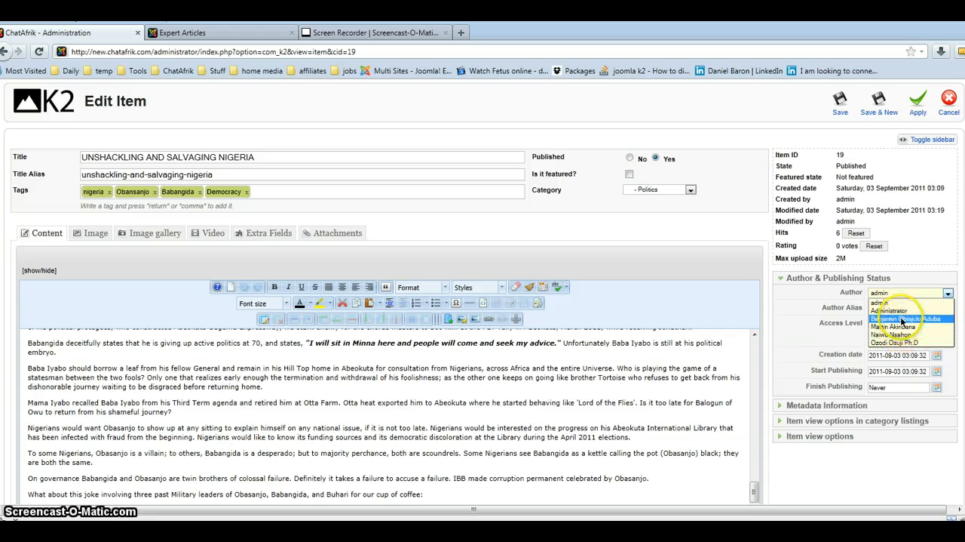
click(797, 300)
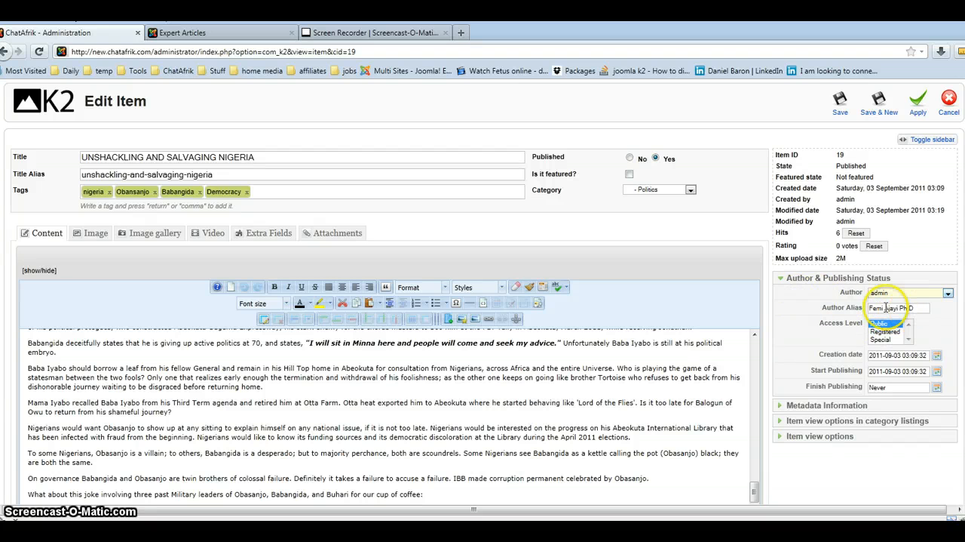
click(945, 294)
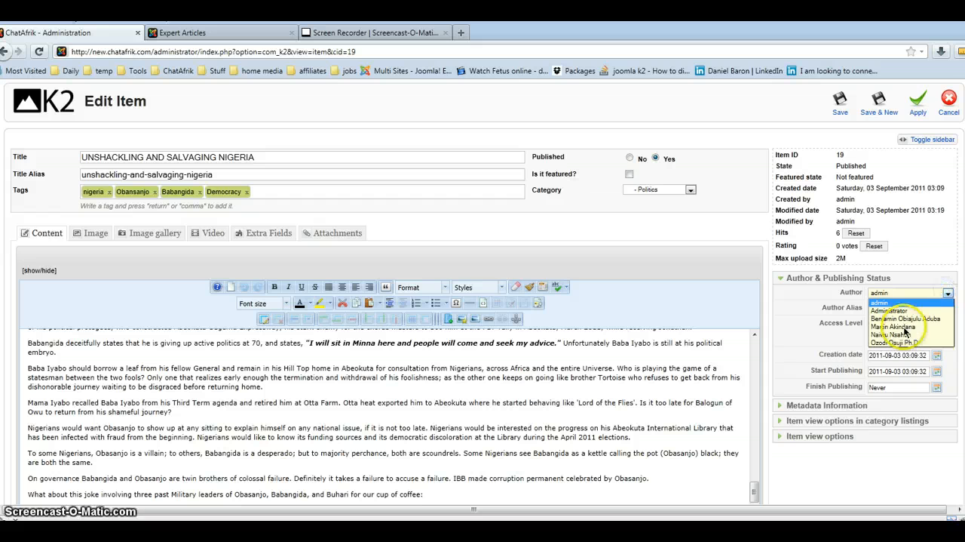
click(808, 301)
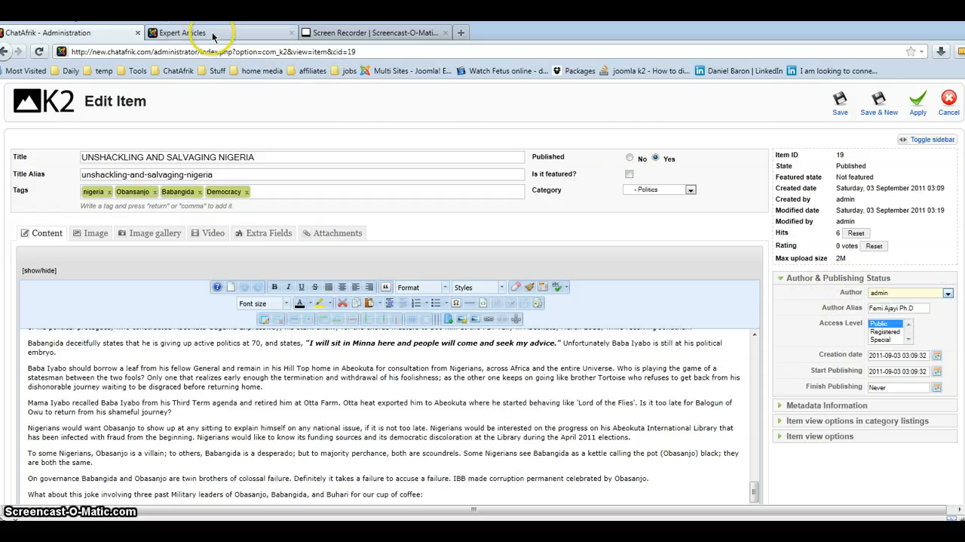
Open the article "Unloving People Are Evil And Mentally Ill" on the public site and examine the author profile block below its text.
click(188, 33)
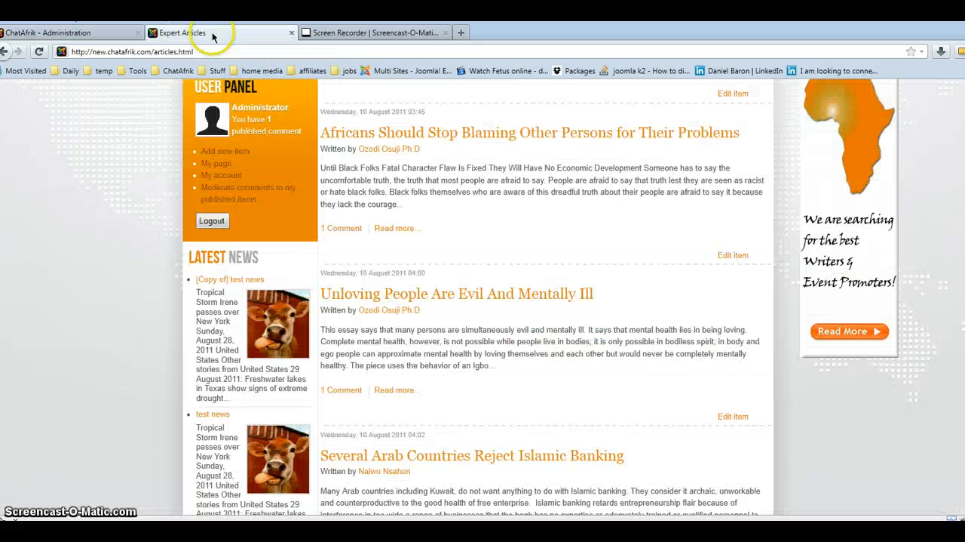
click(414, 296)
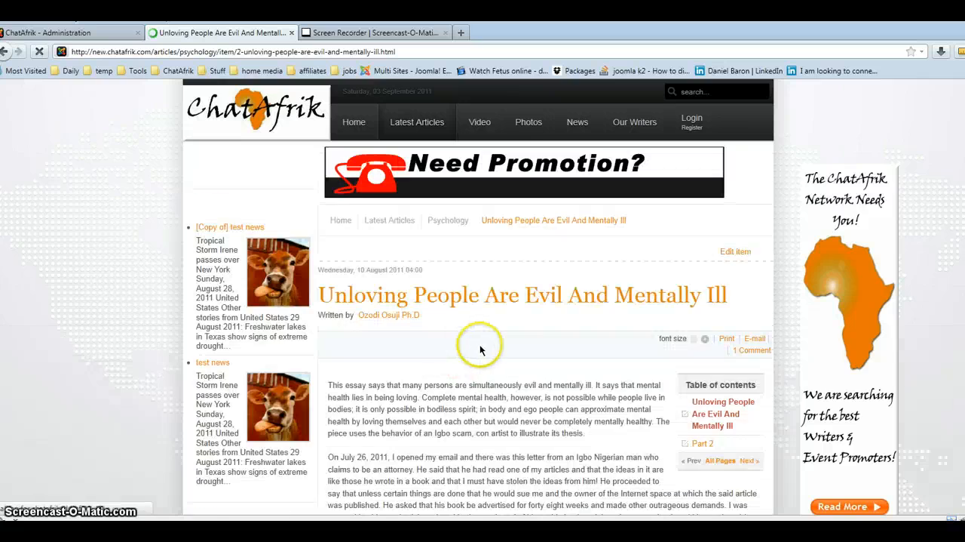
scroll(480, 349, down, 15)
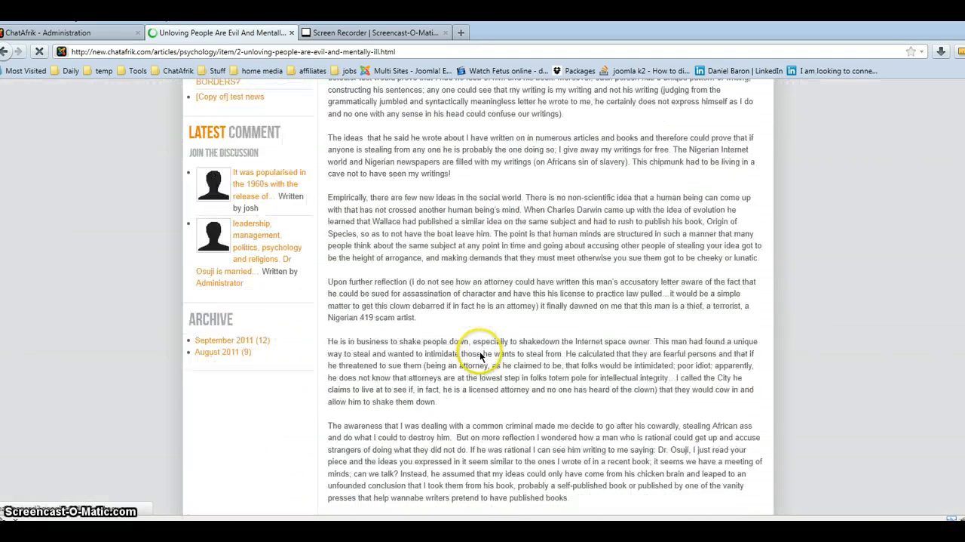
scroll(479, 351, down, 15)
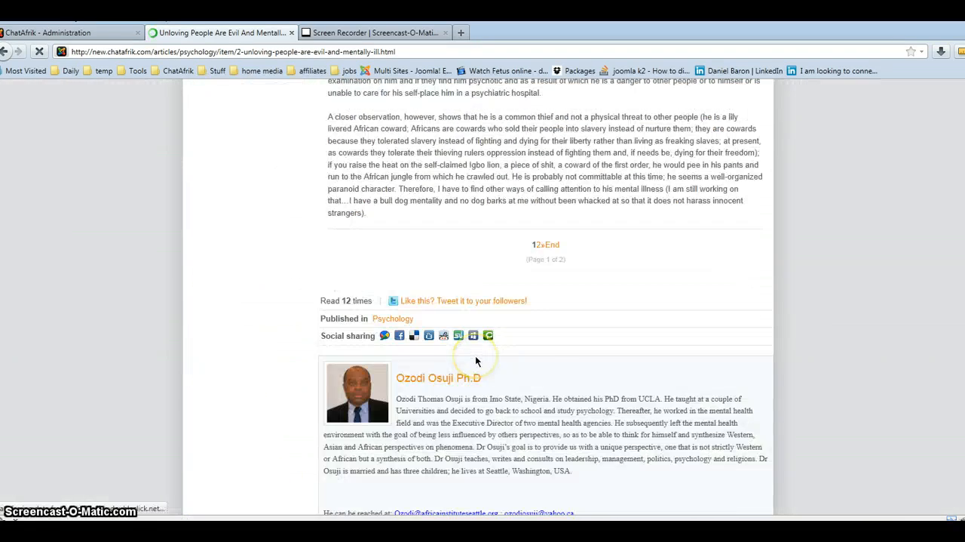
scroll(476, 361, down, 3)
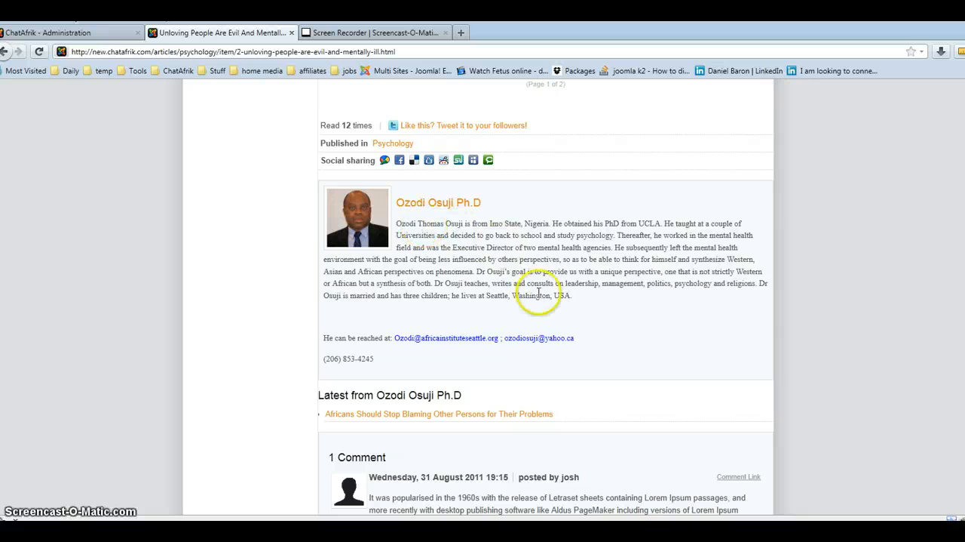
scroll(457, 310, down, 3)
scroll(457, 307, up, 2)
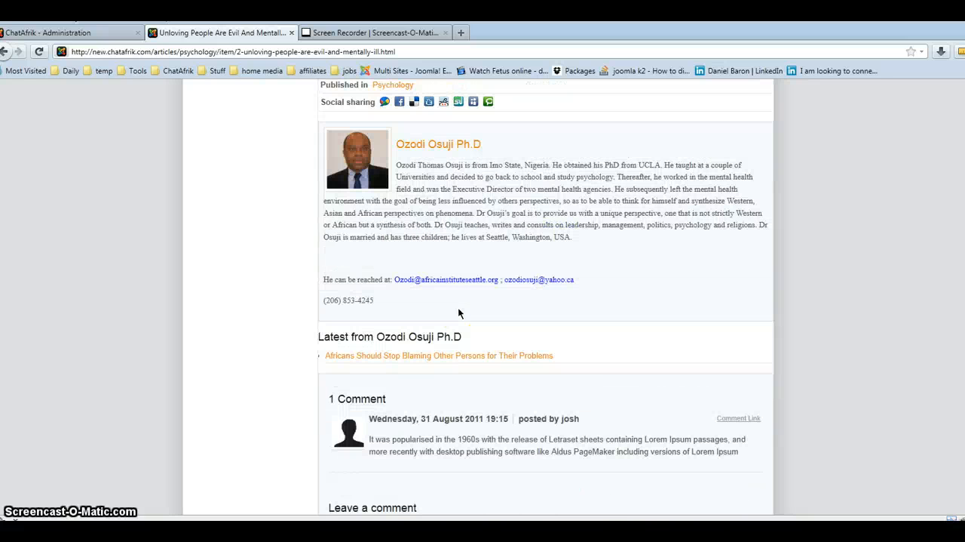
scroll(459, 311, down, 3)
scroll(458, 310, up, 4)
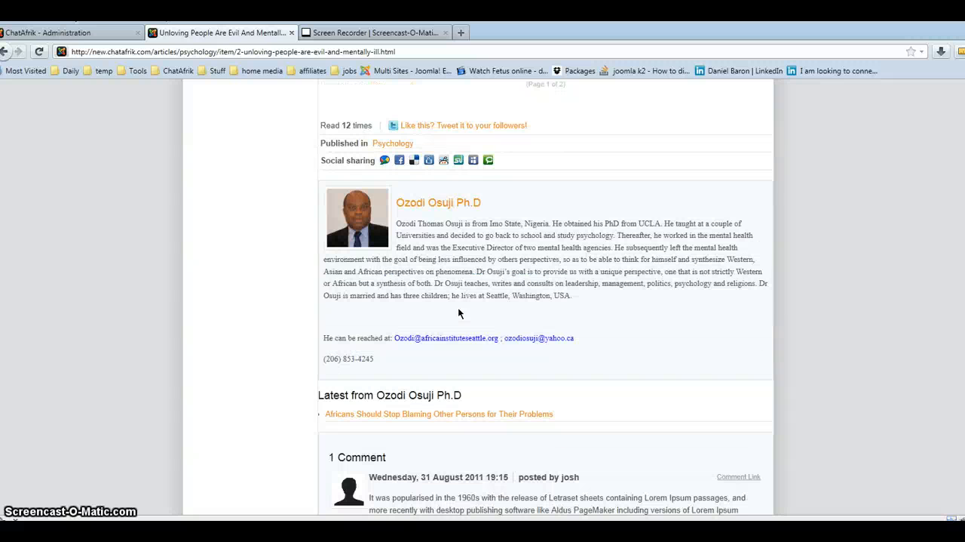
click(471, 329)
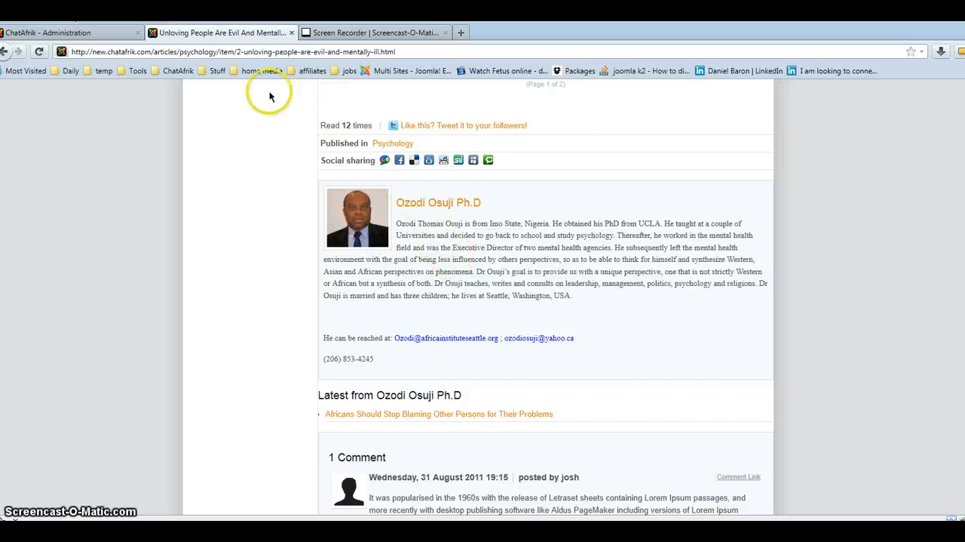
Open the author's own page from the article's profile block and look through the biography and articles on it.
click(103, 35)
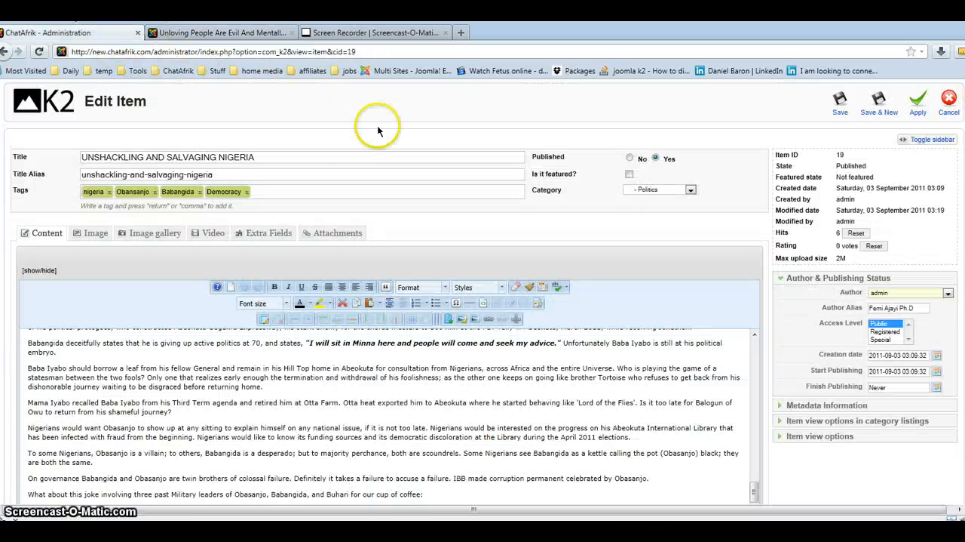
click(231, 31)
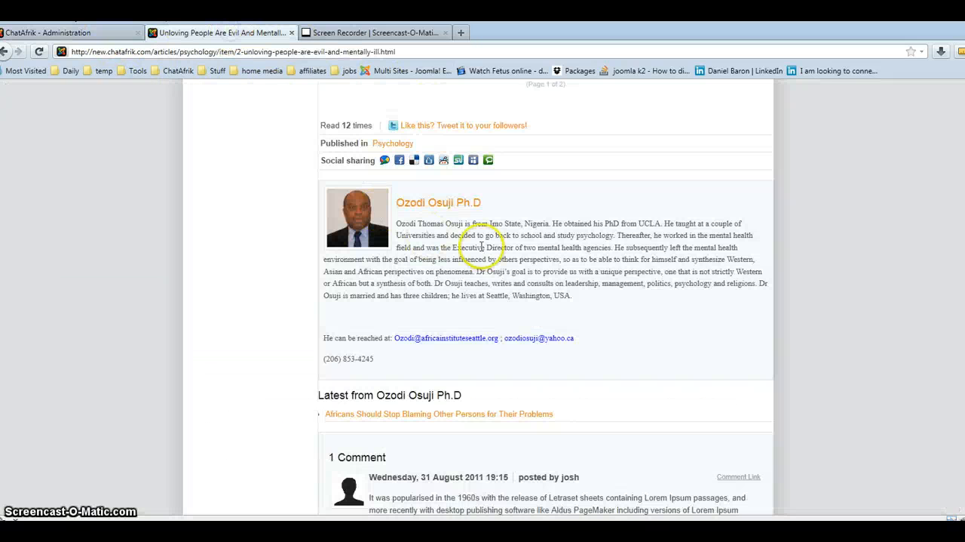
click(448, 203)
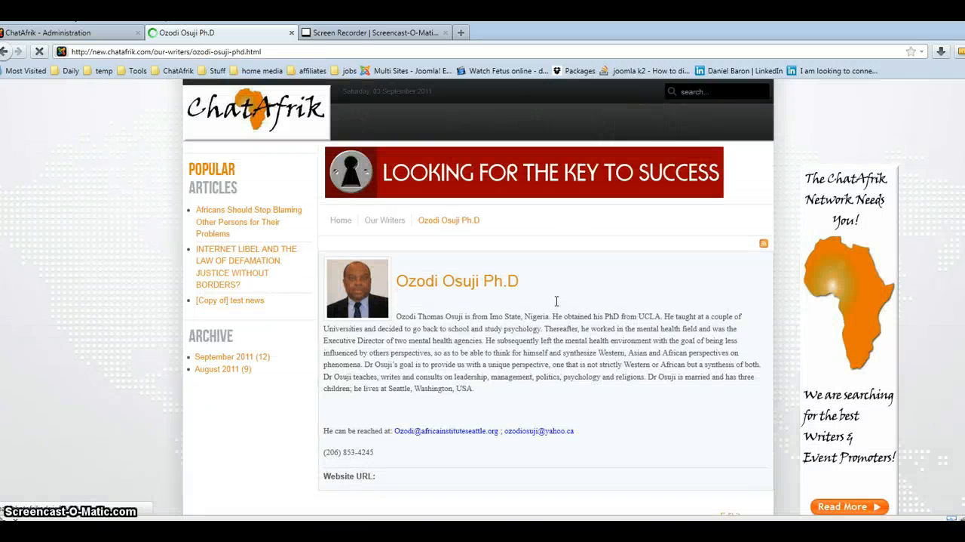
scroll(557, 305, down, 2)
scroll(557, 313, down, 15)
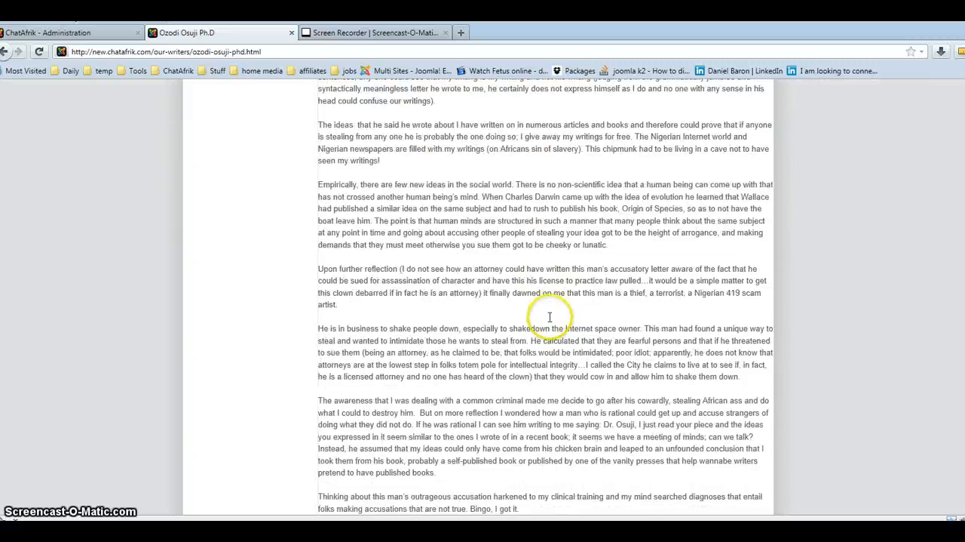
scroll(533, 330, down, 15)
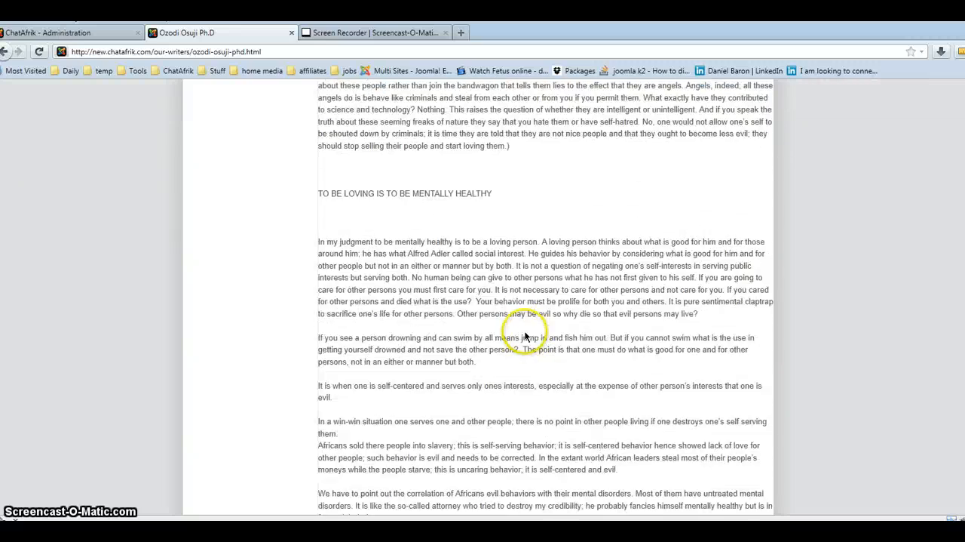
scroll(519, 343, down, 5)
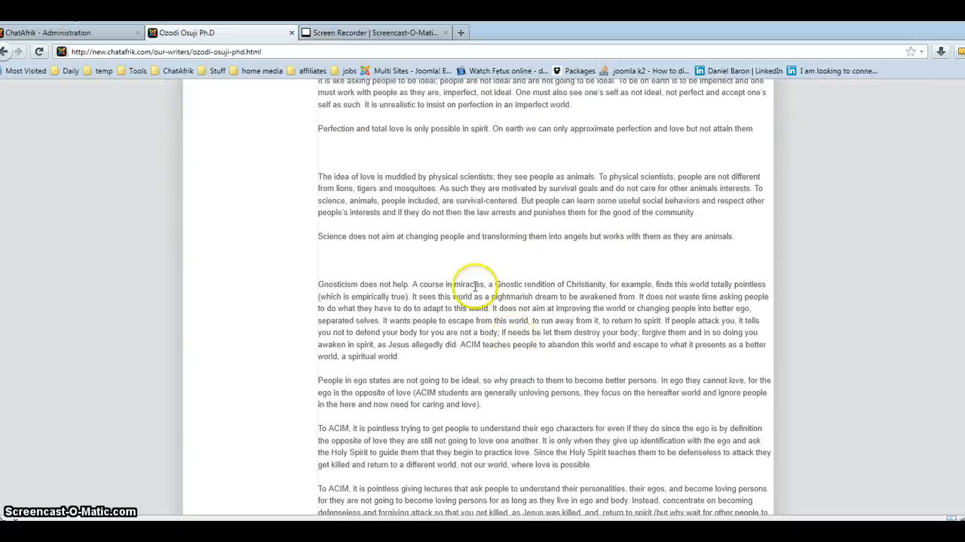
Return to the administration, cancel editing the K2 item, and open the admin account for editing in User Manager.
click(72, 33)
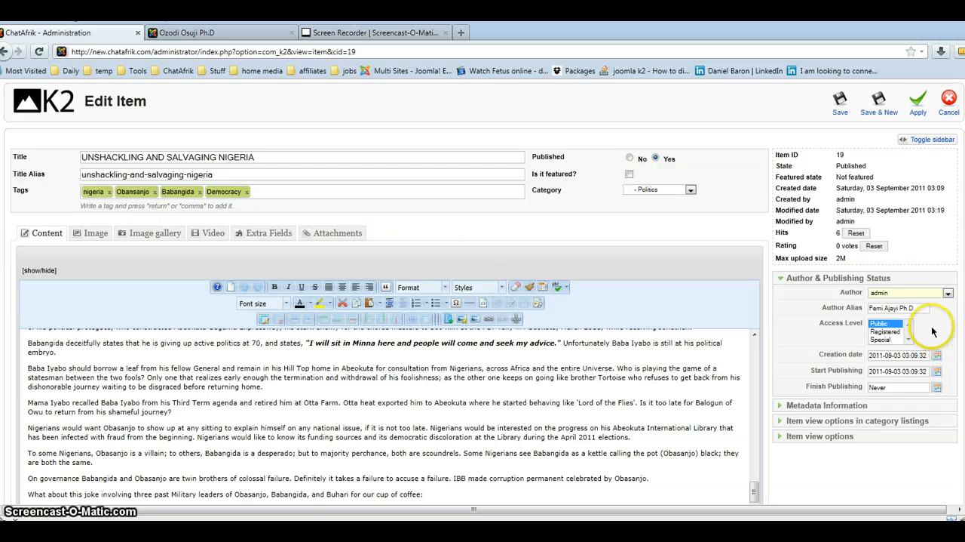
click(949, 104)
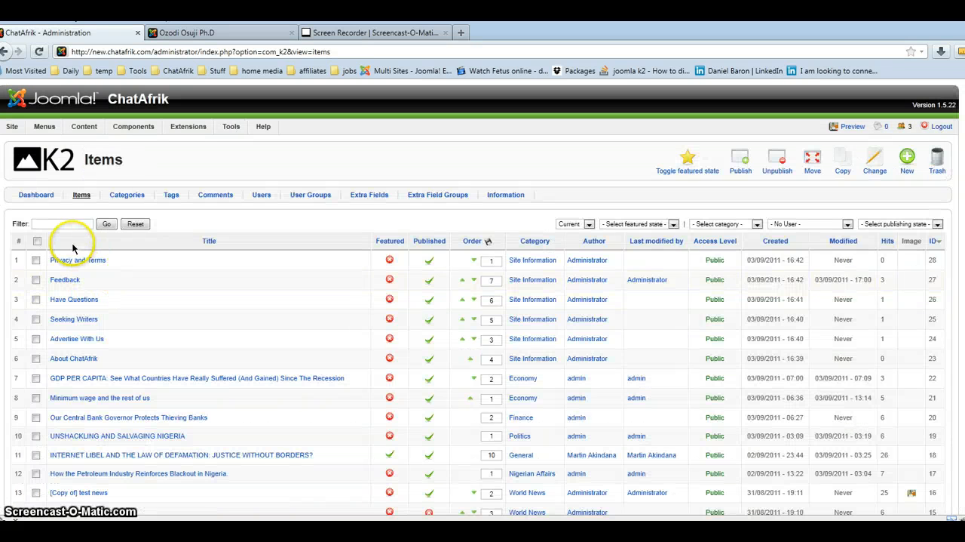
click(10, 126)
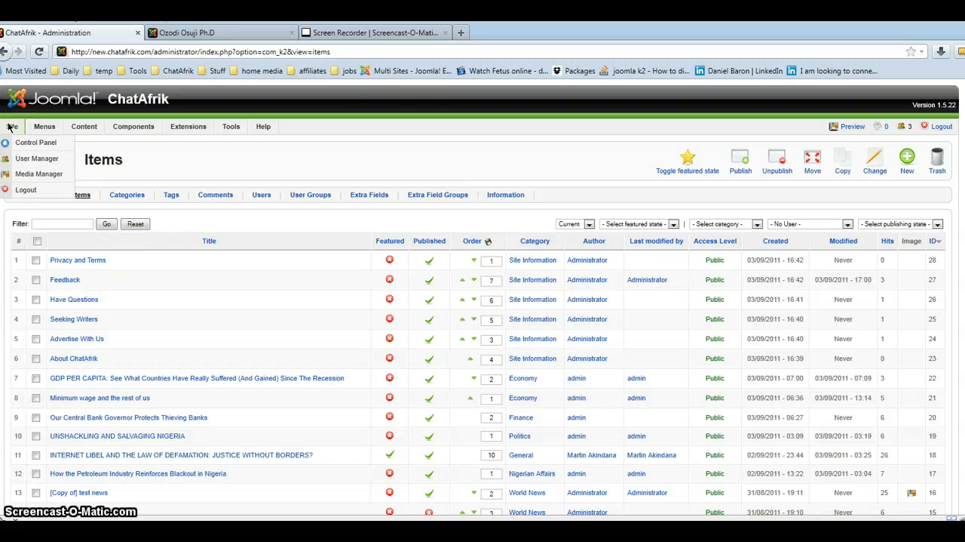
click(20, 161)
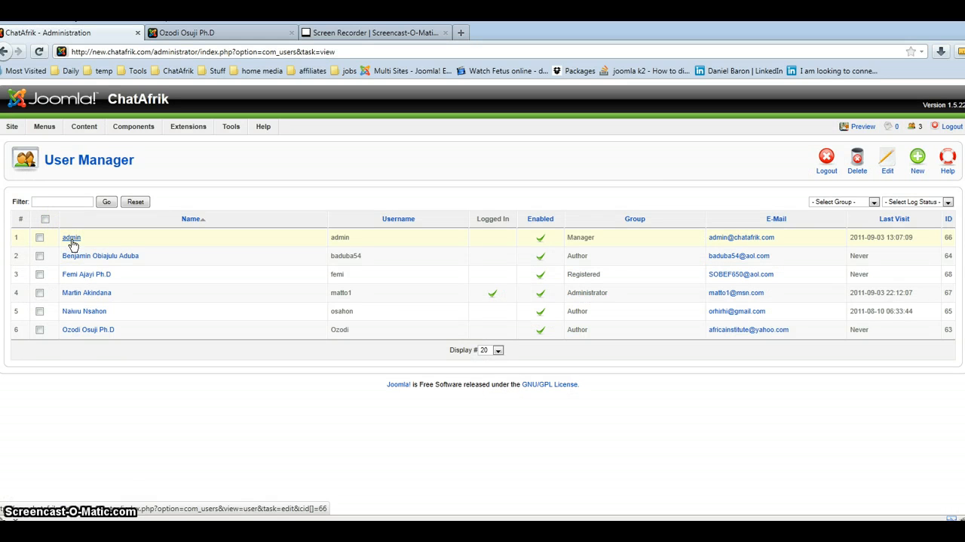
click(915, 170)
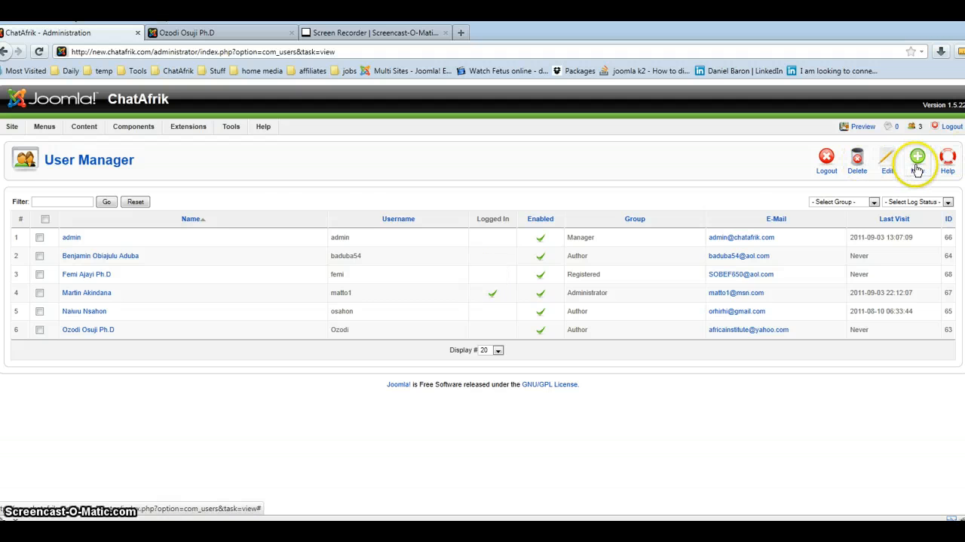
click(71, 238)
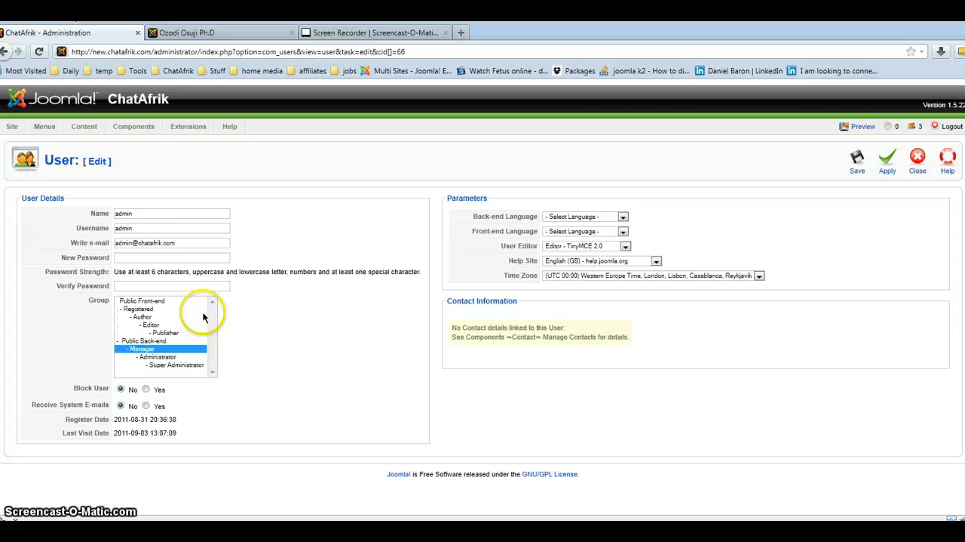
Examine the admin account's name, username, e-mail and password fields.
click(133, 214)
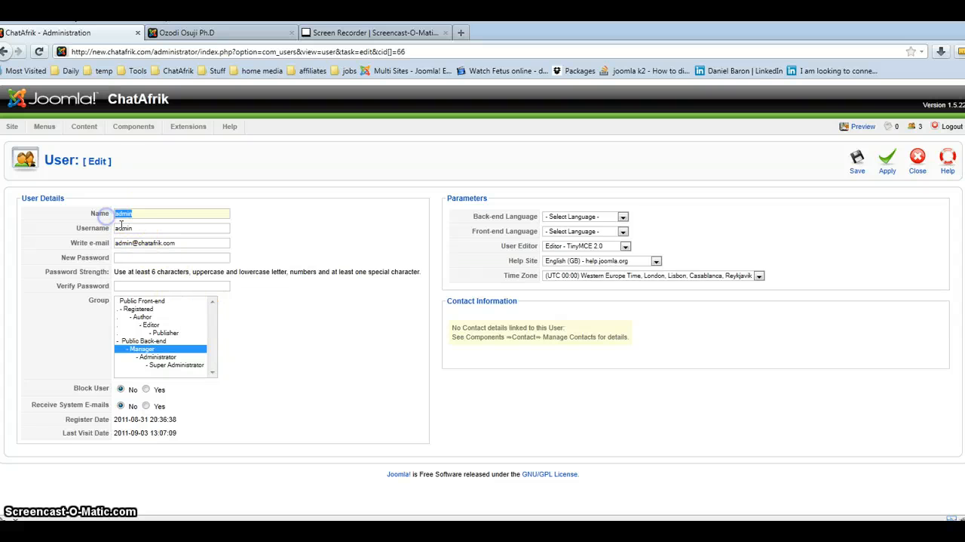
drag(142, 227, 116, 228)
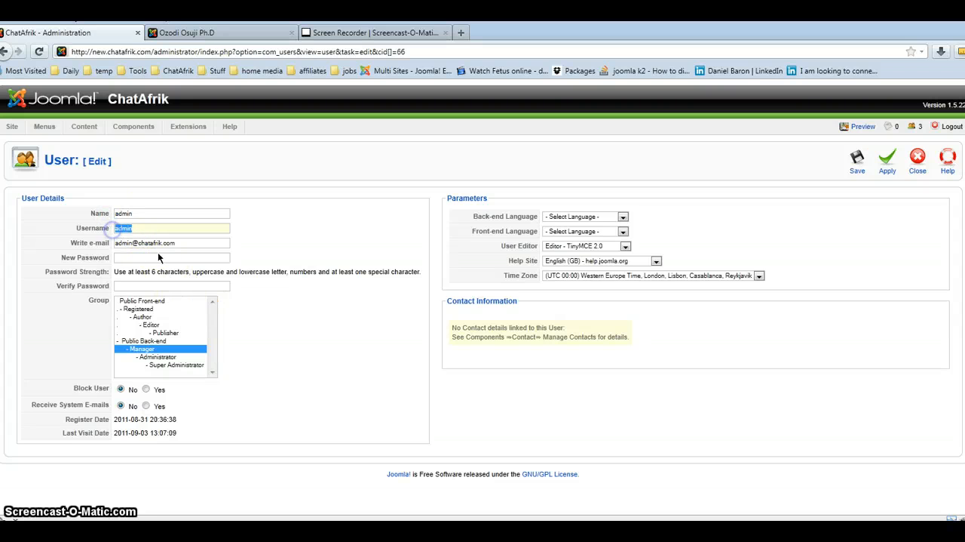
drag(183, 242, 168, 243)
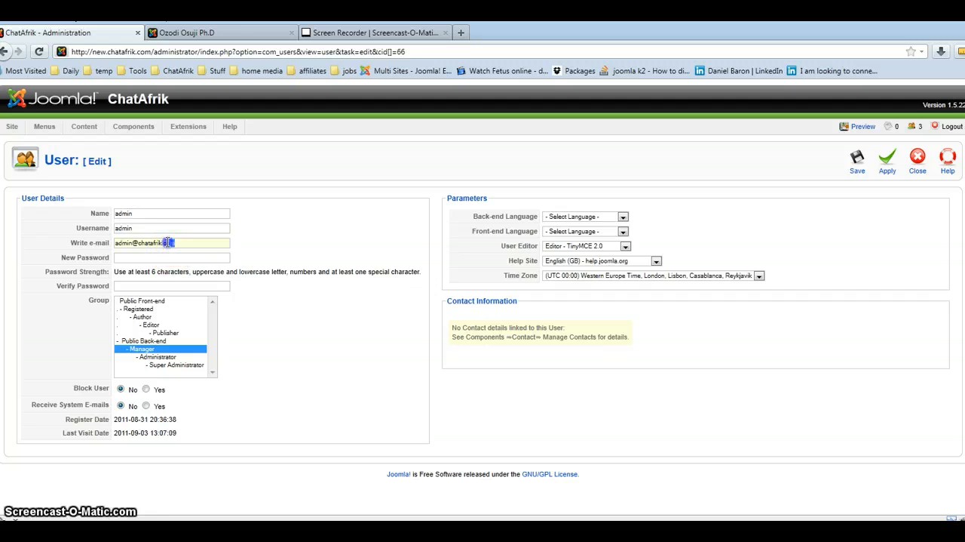
click(135, 256)
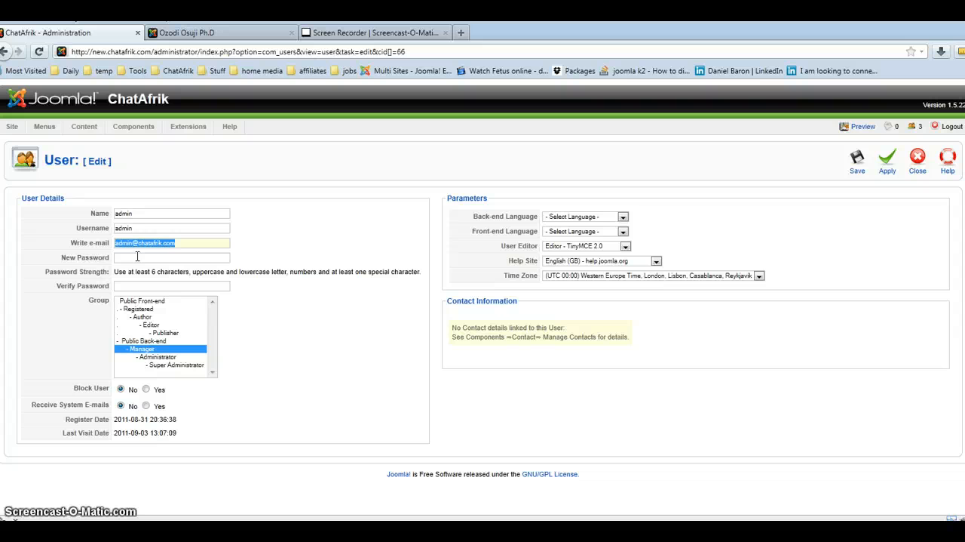
click(136, 288)
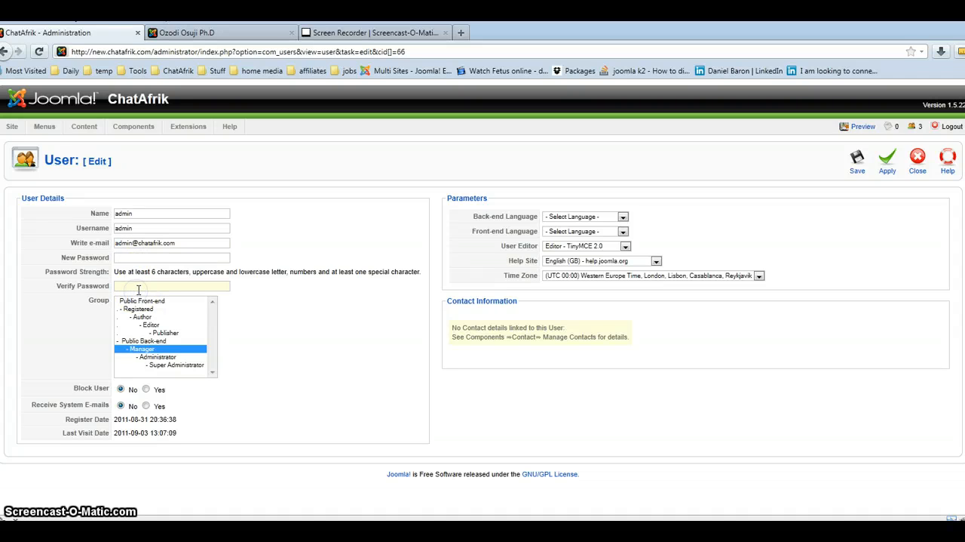
Set the admin account's group to Author and save the user.
click(164, 335)
click(145, 318)
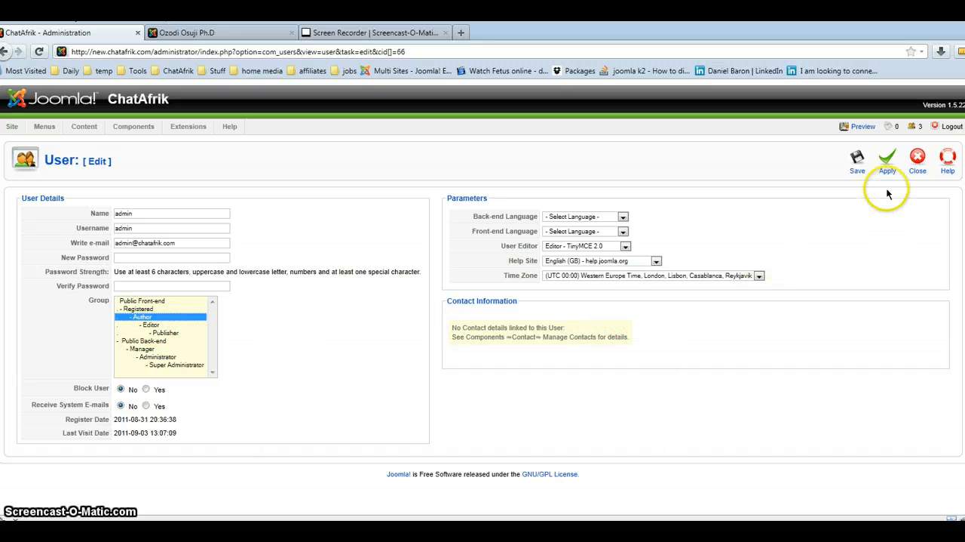
click(857, 167)
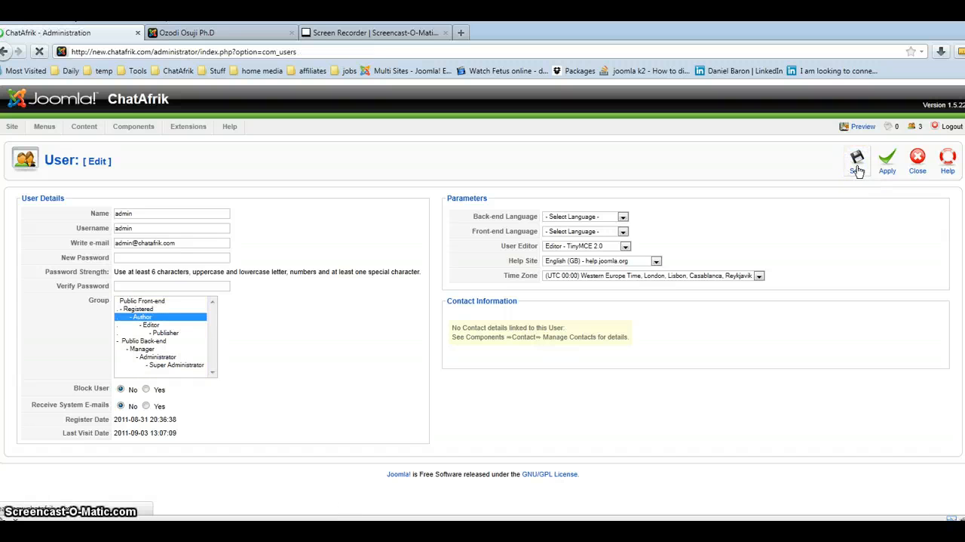
Open the K2 users list and open the admin user's K2 profile for editing.
mouse_move(126, 133)
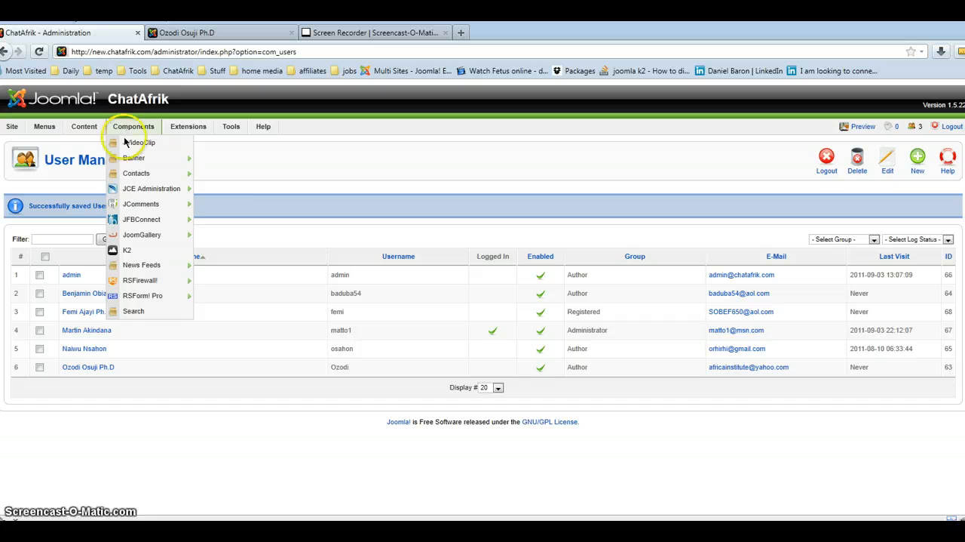
click(118, 253)
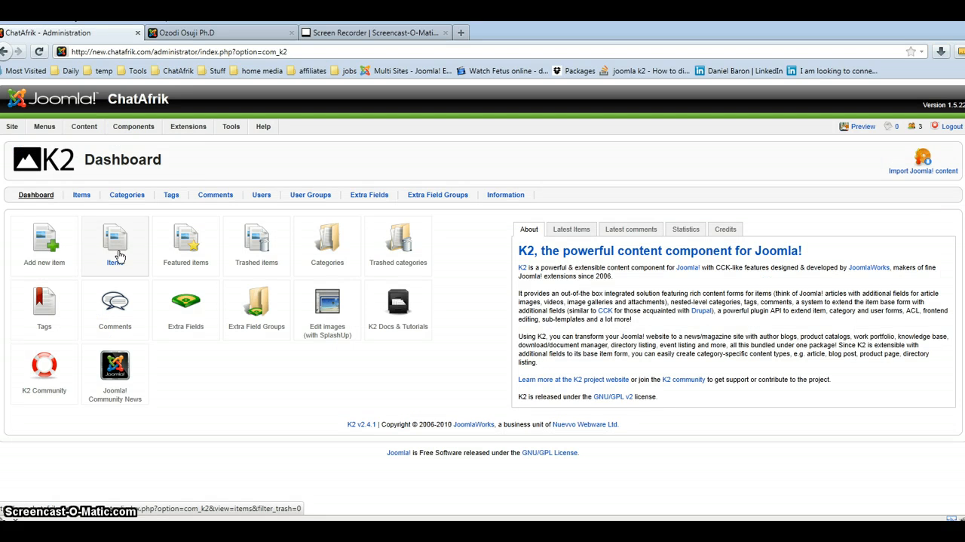
click(270, 198)
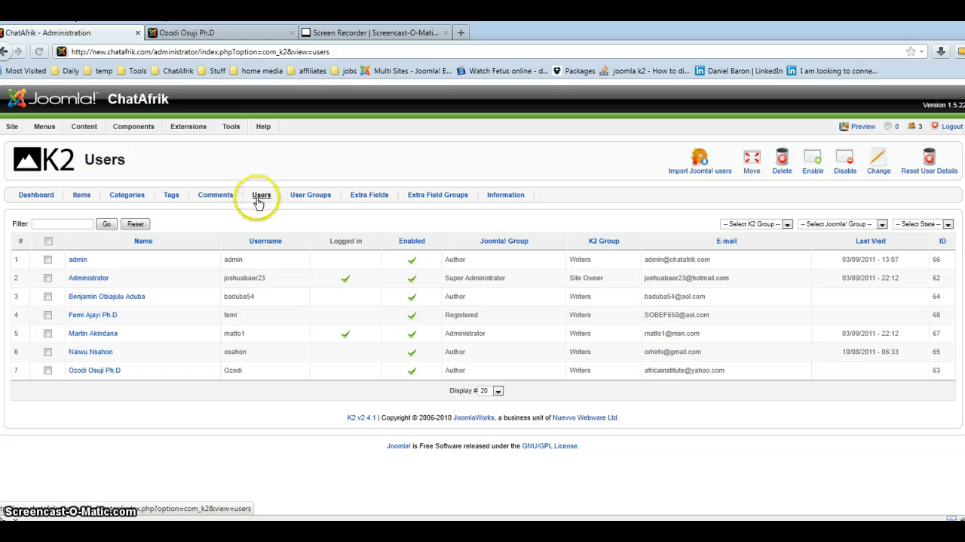
click(78, 264)
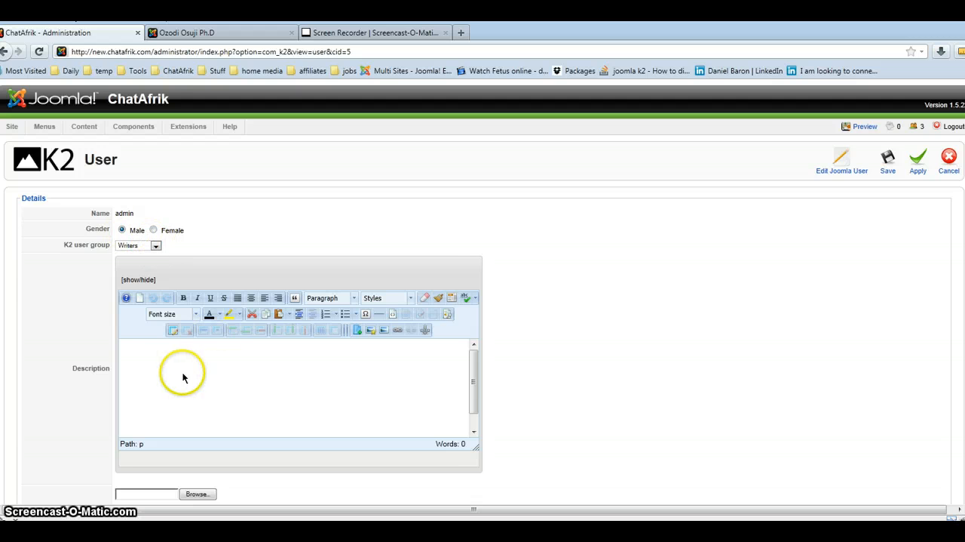
Review the K2 profile's description and user image fields, and view the avatar file chooser without selecting a file.
scroll(324, 331, down, 1)
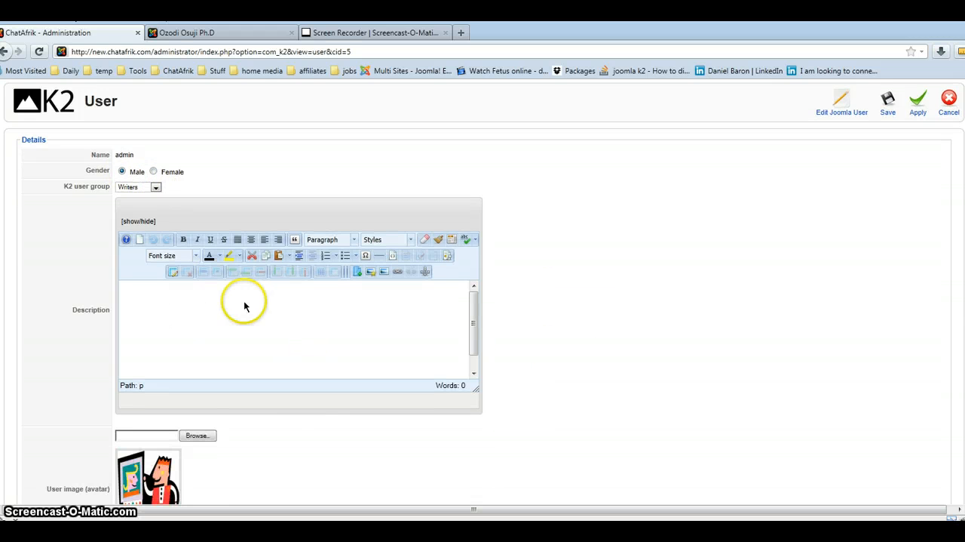
scroll(249, 362, down, 1)
scroll(252, 425, down, 1)
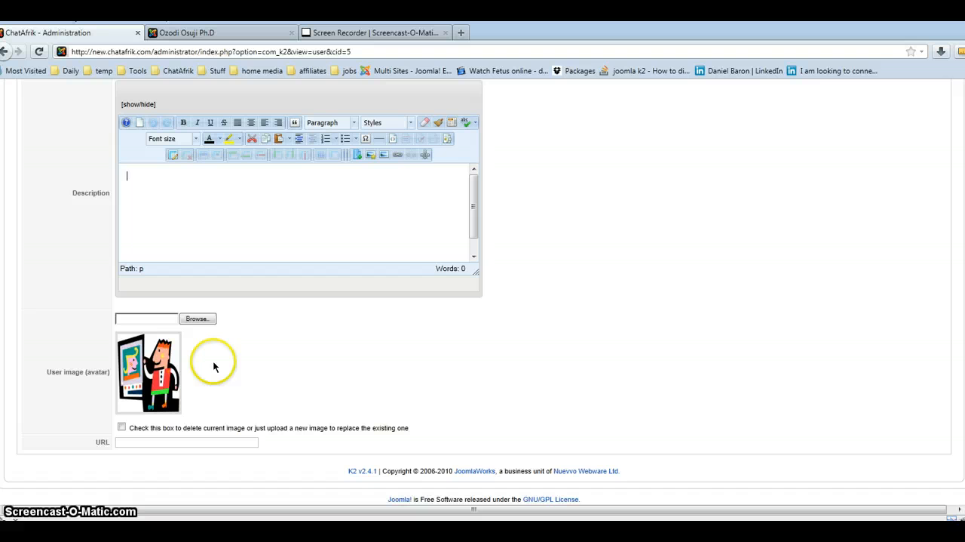
click(198, 319)
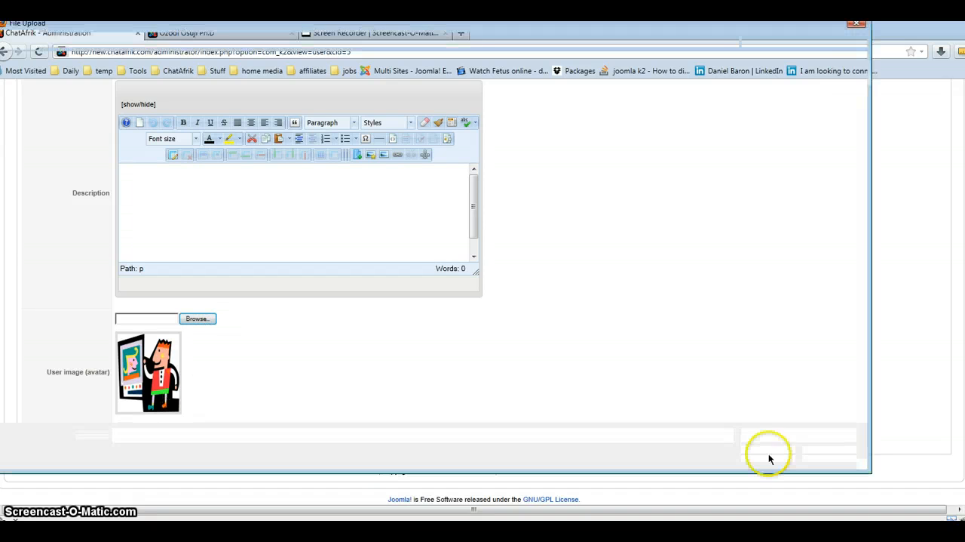
click(857, 25)
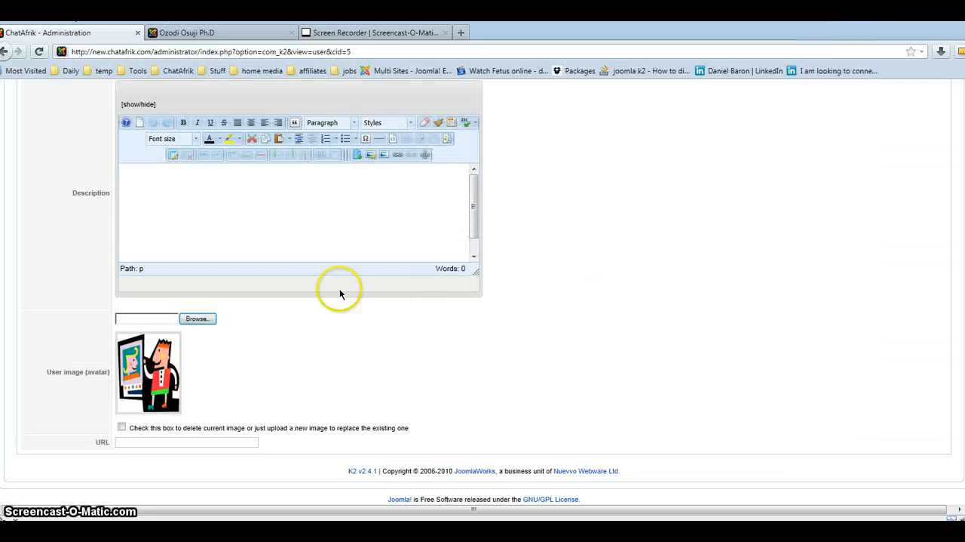
Set the admin profile's K2 user group to Writers and save the profile.
click(148, 442)
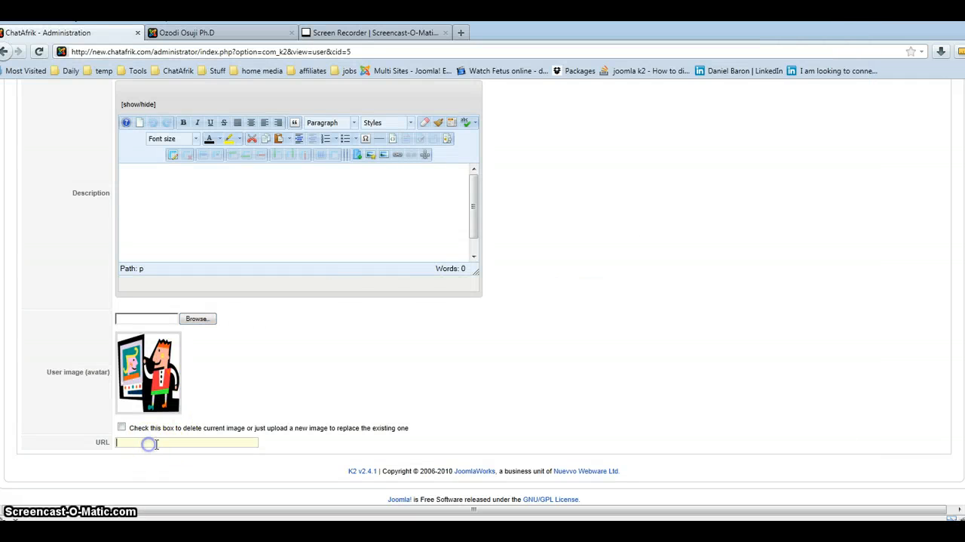
scroll(332, 396, up, 4)
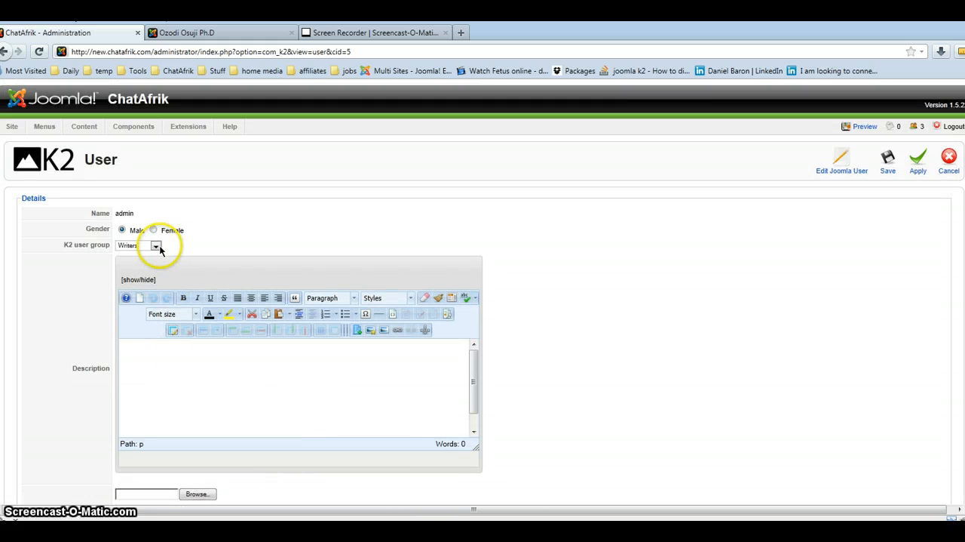
click(155, 249)
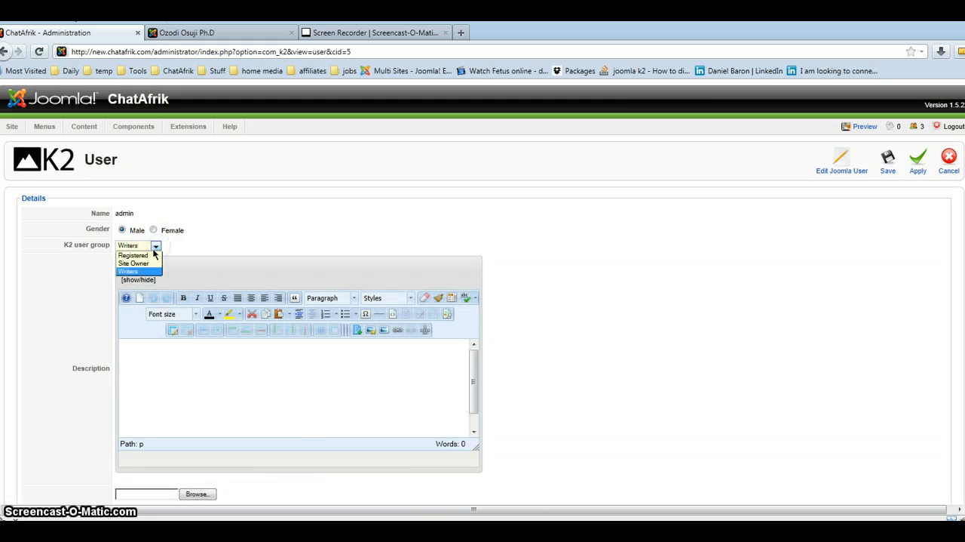
click(145, 272)
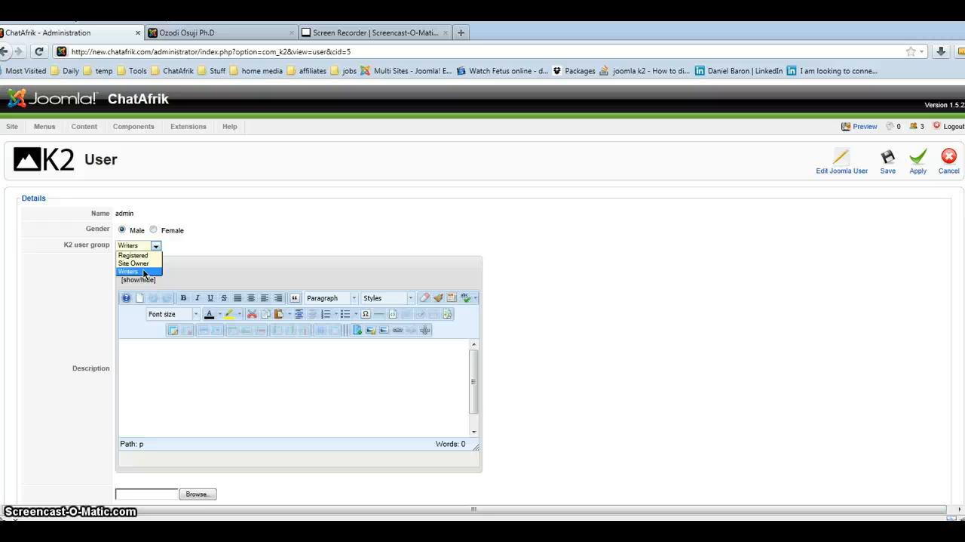
key(Up)
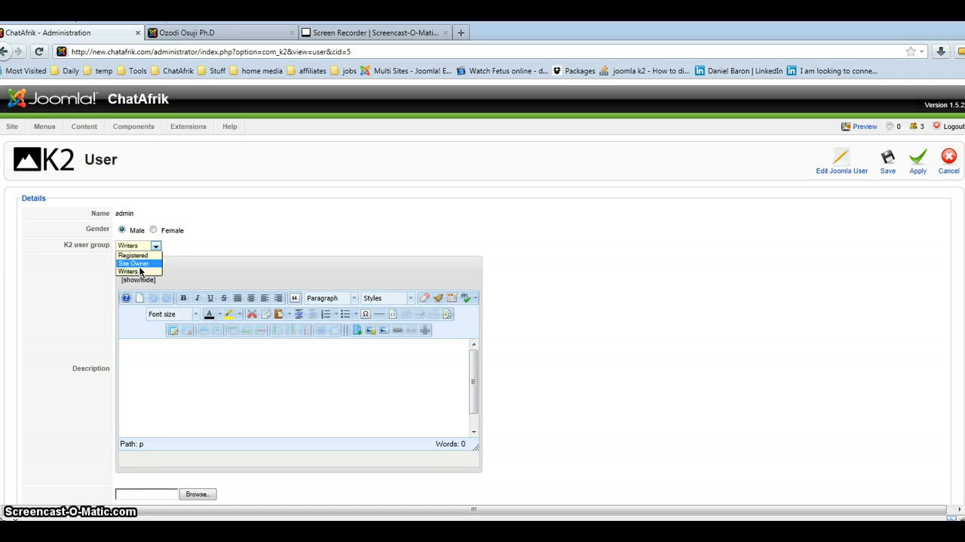
click(139, 271)
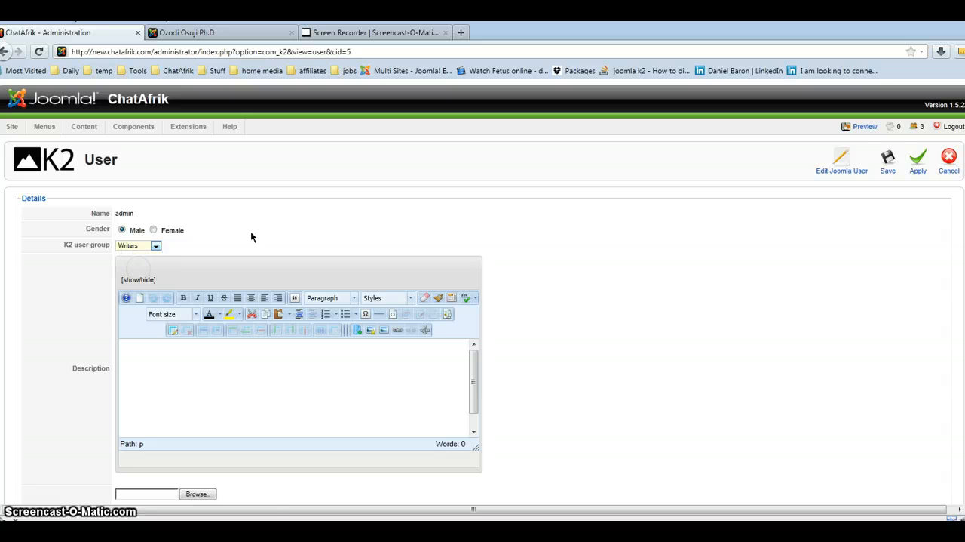
click(886, 157)
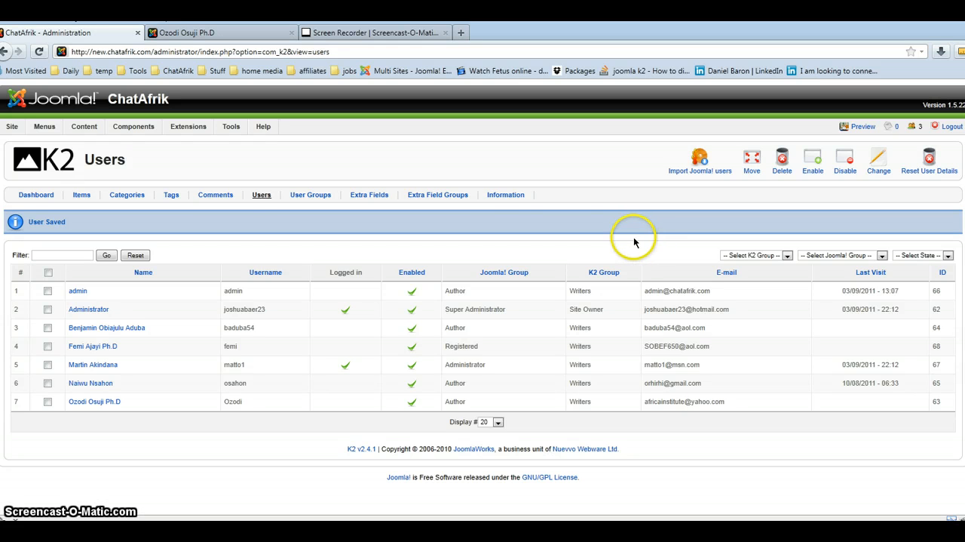
Start a new user in the User Manager, select the Author group, and cancel without saving.
mouse_move(6, 130)
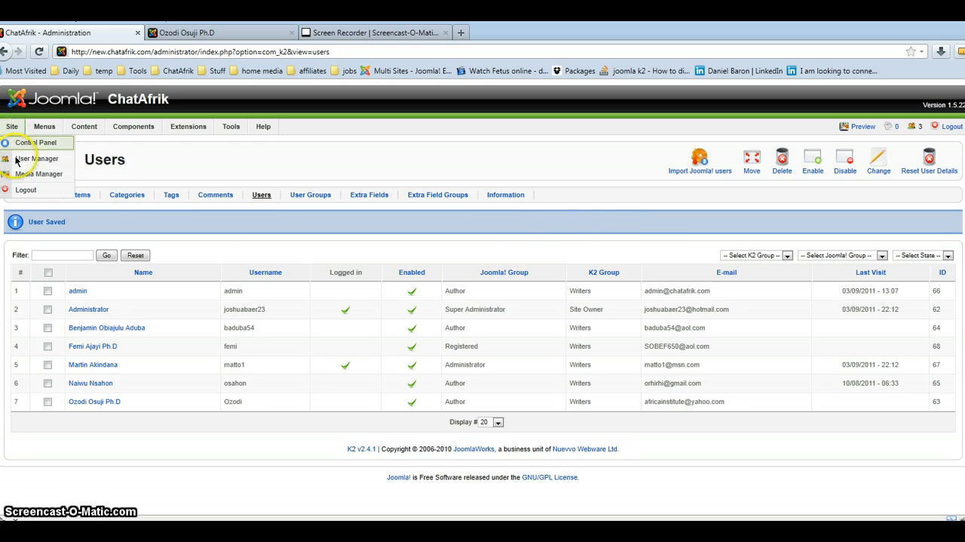
click(16, 159)
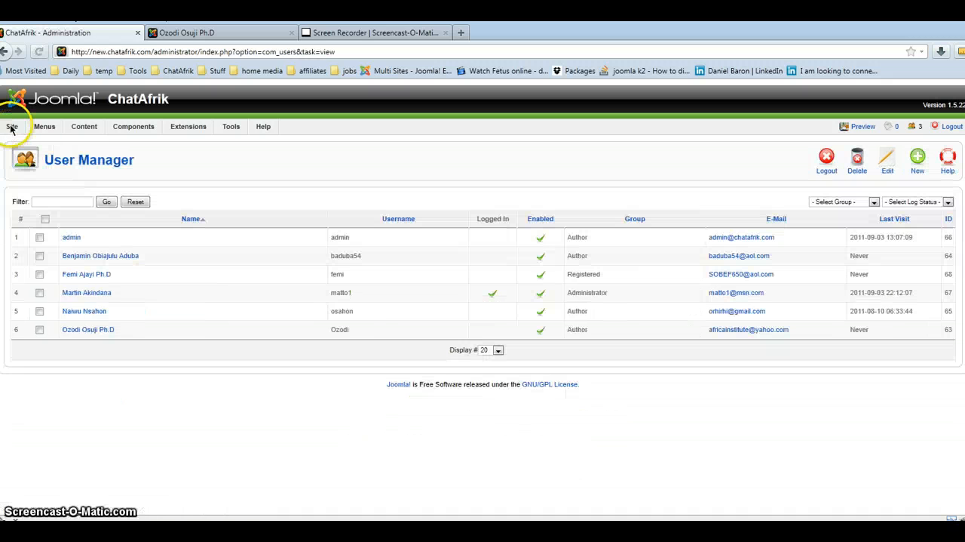
mouse_move(12, 129)
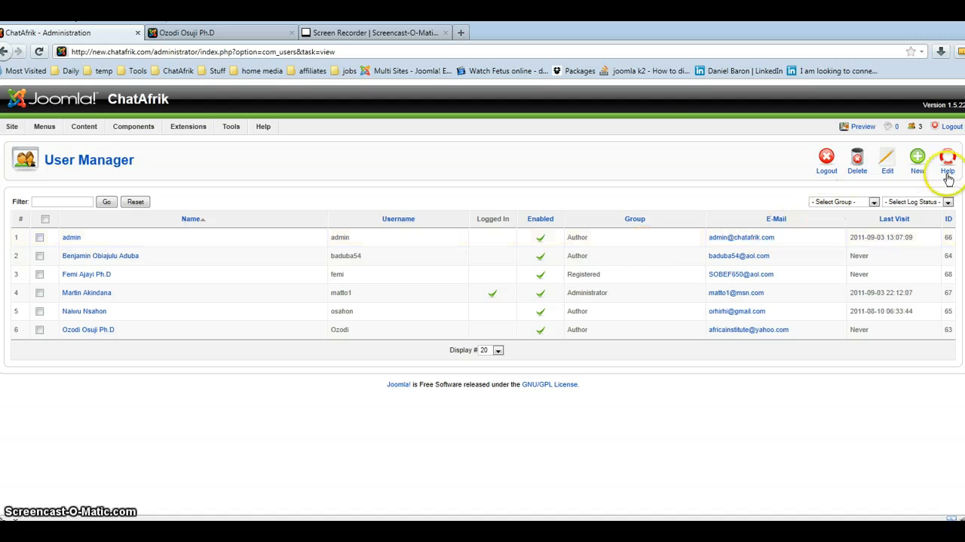
click(920, 162)
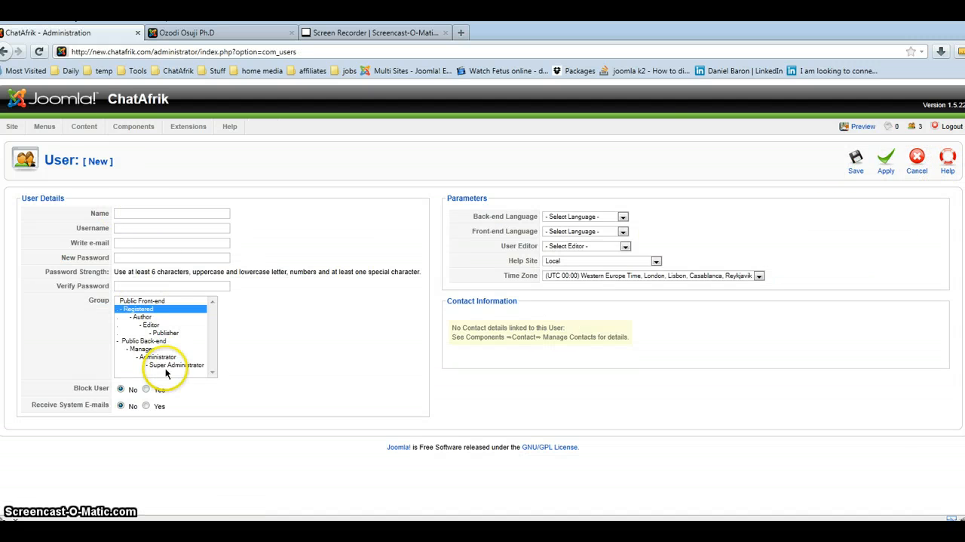
click(141, 317)
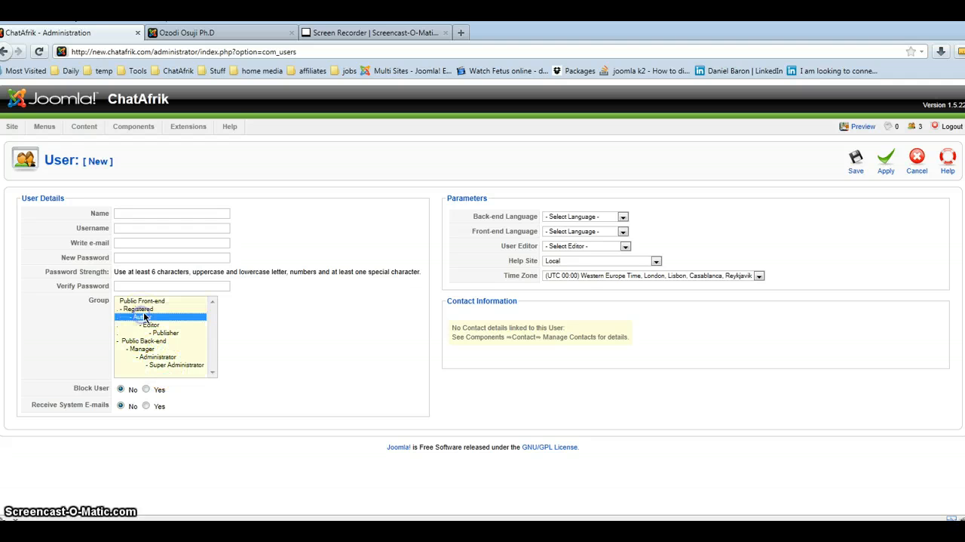
click(921, 160)
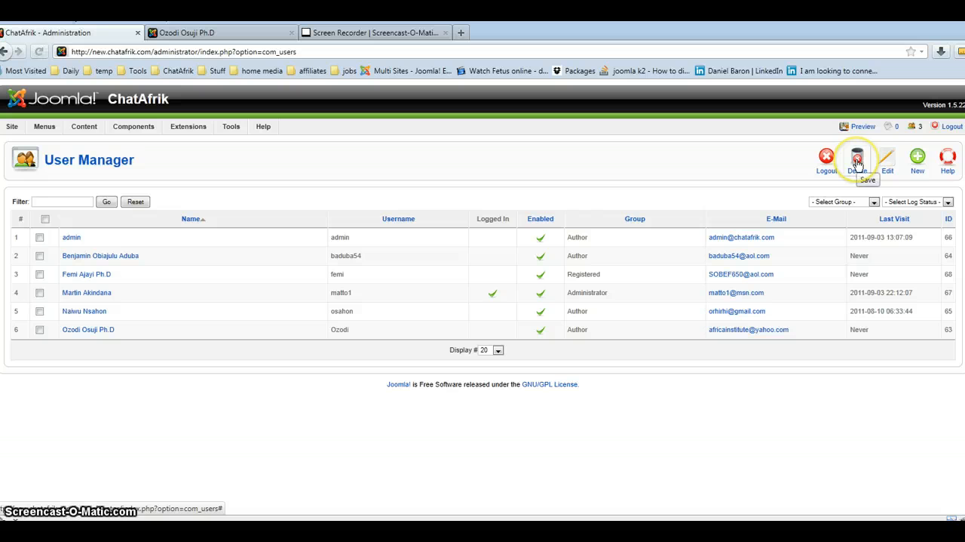
Open the K2 users list and open the third listed user's K2 profile for editing.
mouse_move(122, 127)
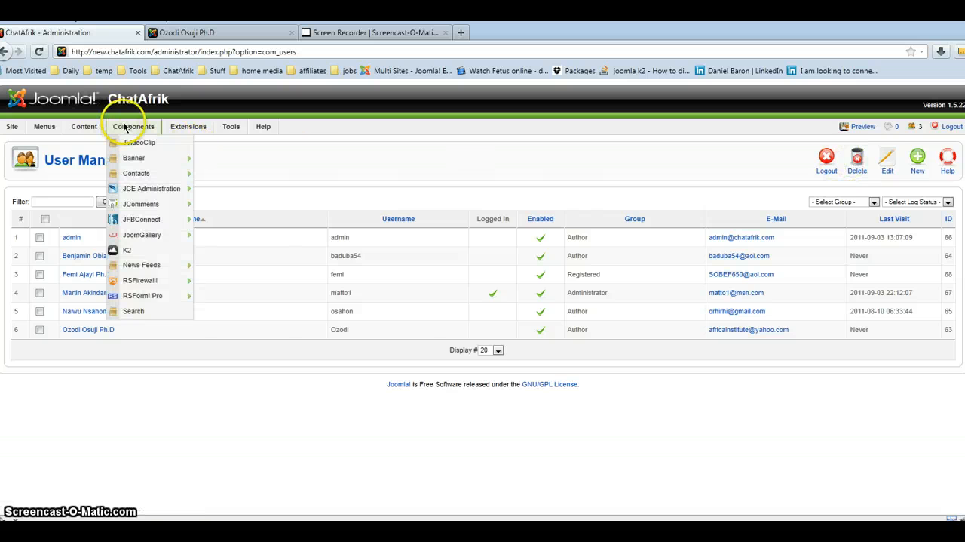
click(127, 250)
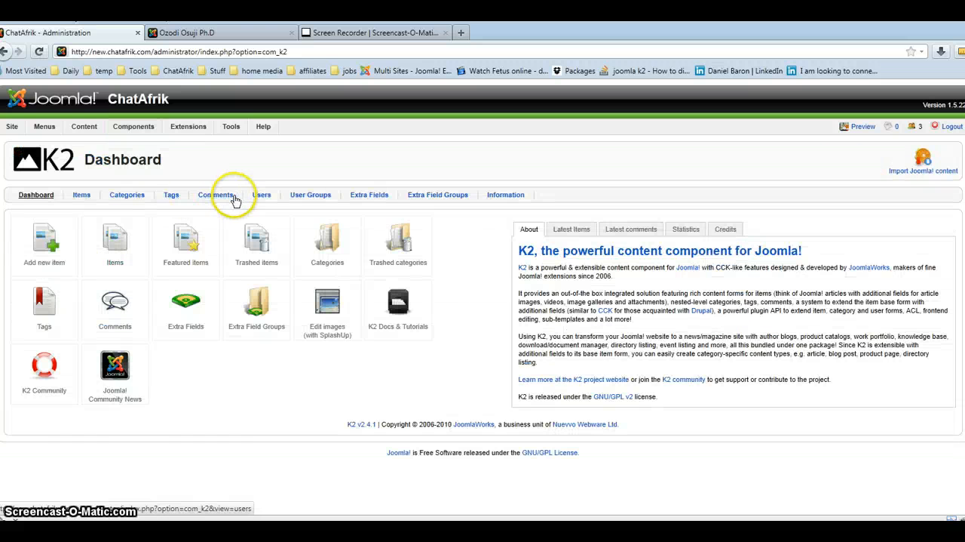
click(264, 194)
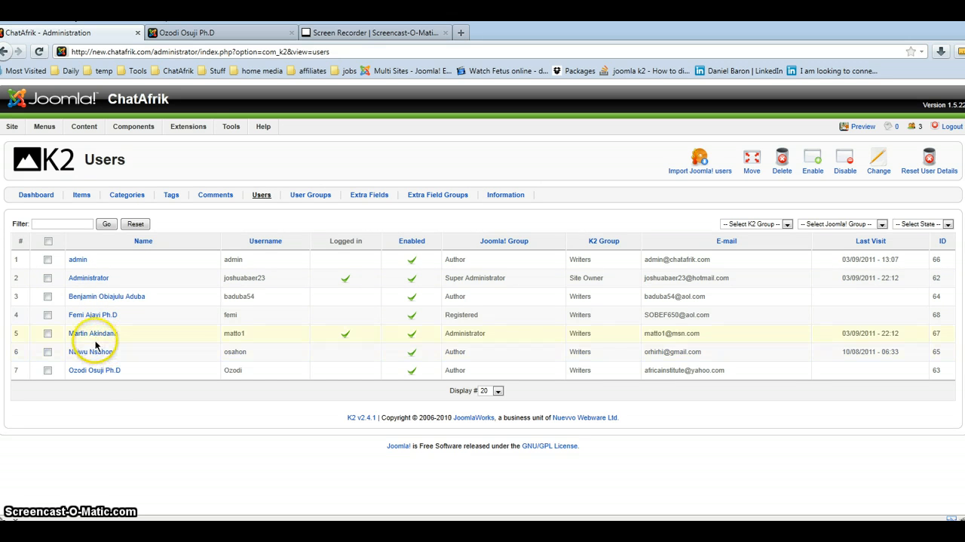
click(91, 298)
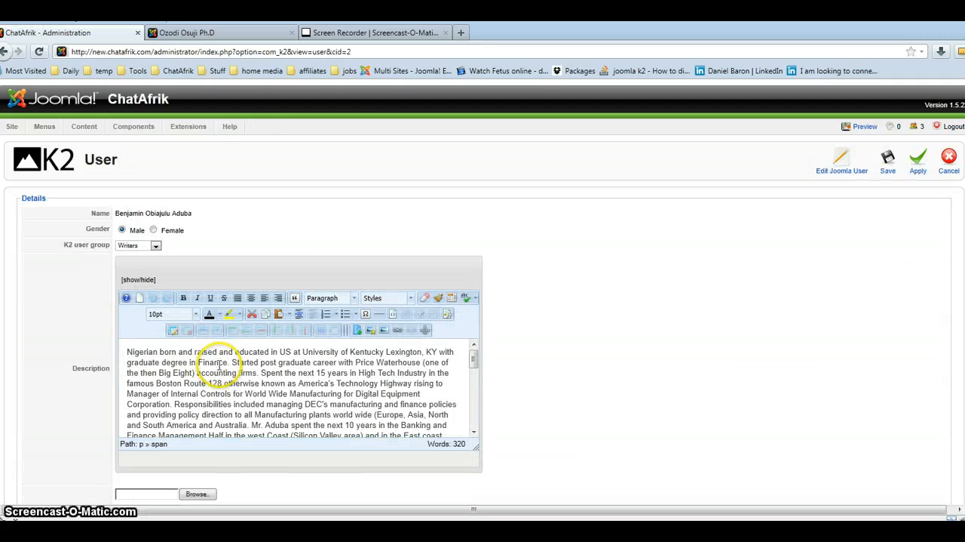
Review the writer's K2 profile, including the biography in the description, the user image and the URL field.
scroll(219, 365, down, 5)
scroll(561, 351, down, 3)
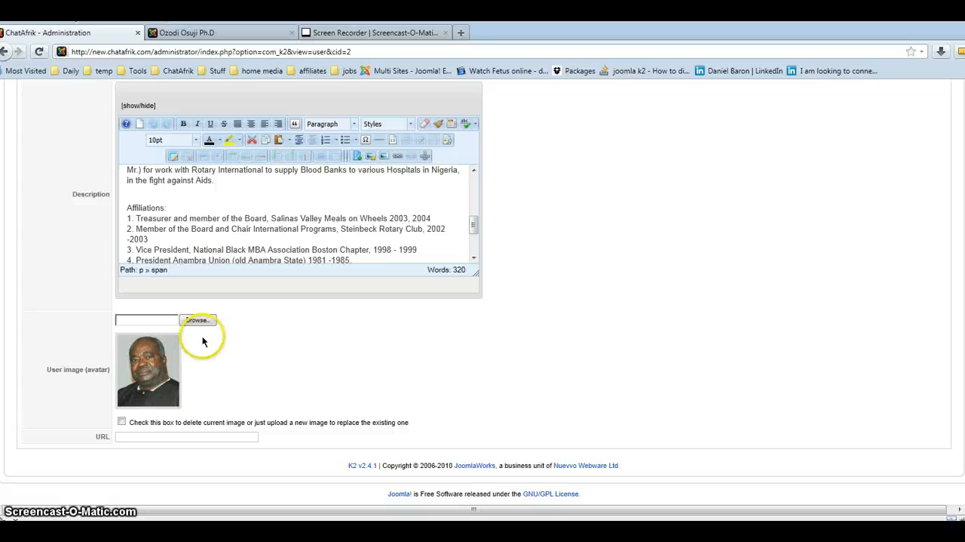
click(170, 433)
scroll(483, 400, up, 1)
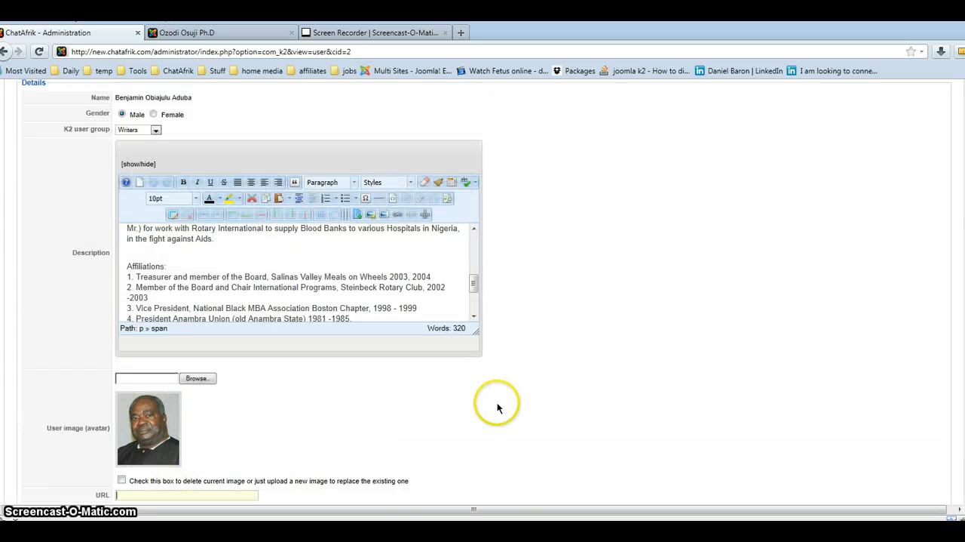
scroll(368, 254, down, 5)
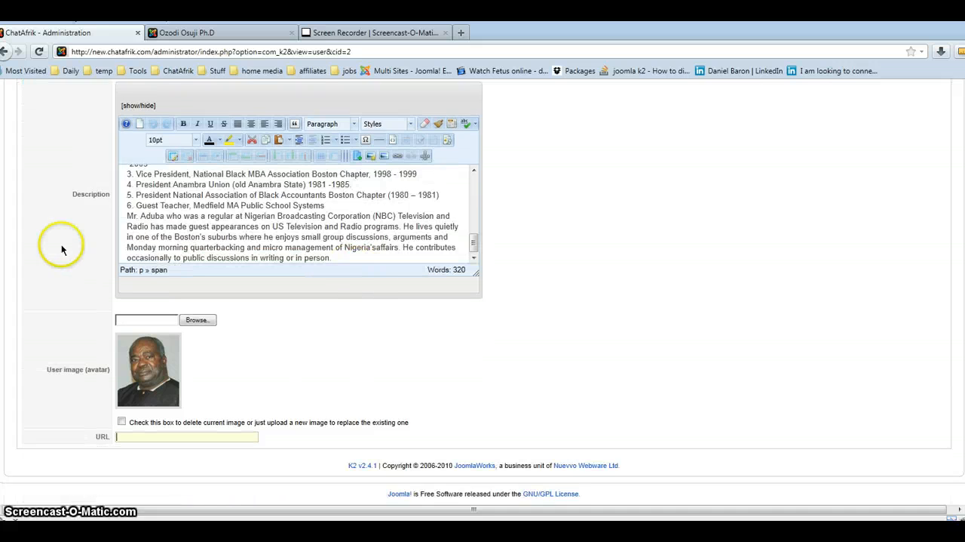
scroll(67, 245, up, 3)
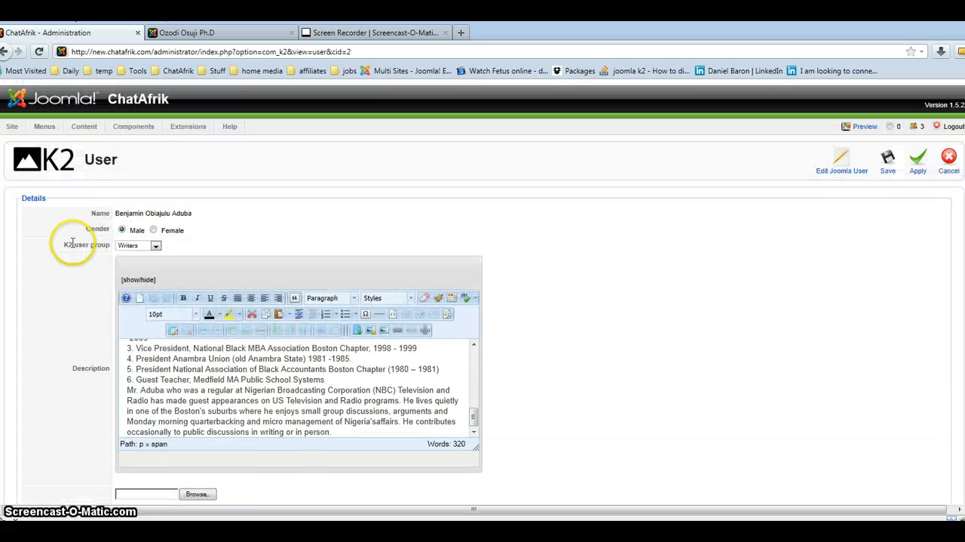
Set this writer's K2 user group to Writers and save the profile.
click(155, 246)
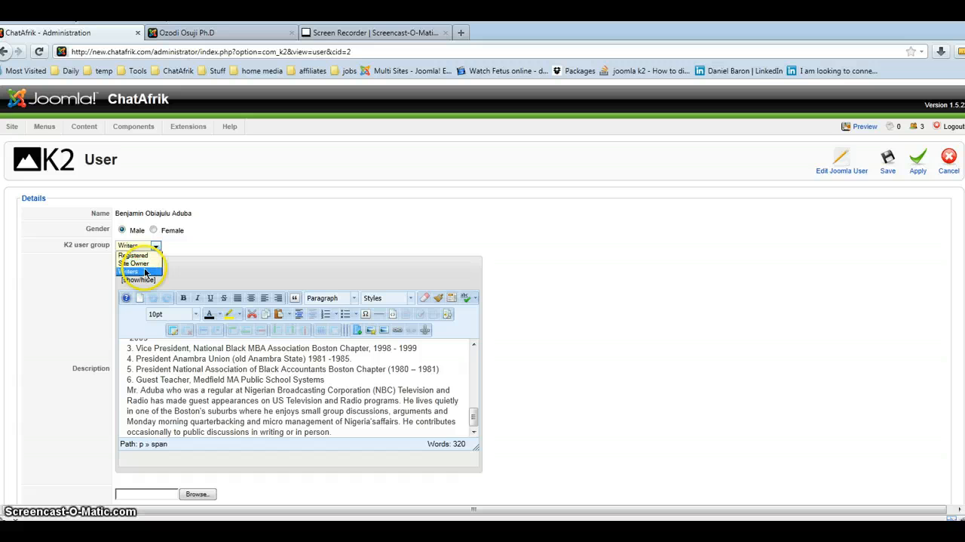
click(144, 270)
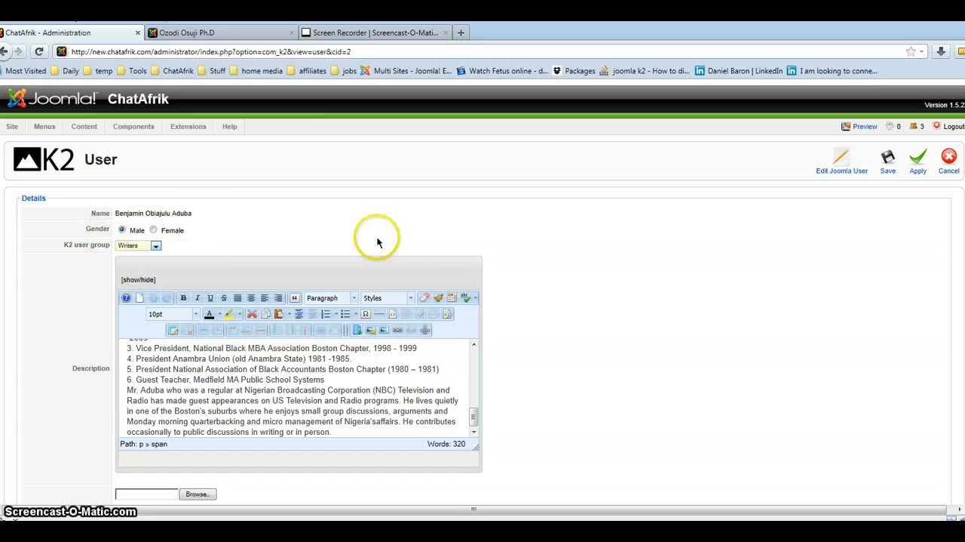
click(895, 161)
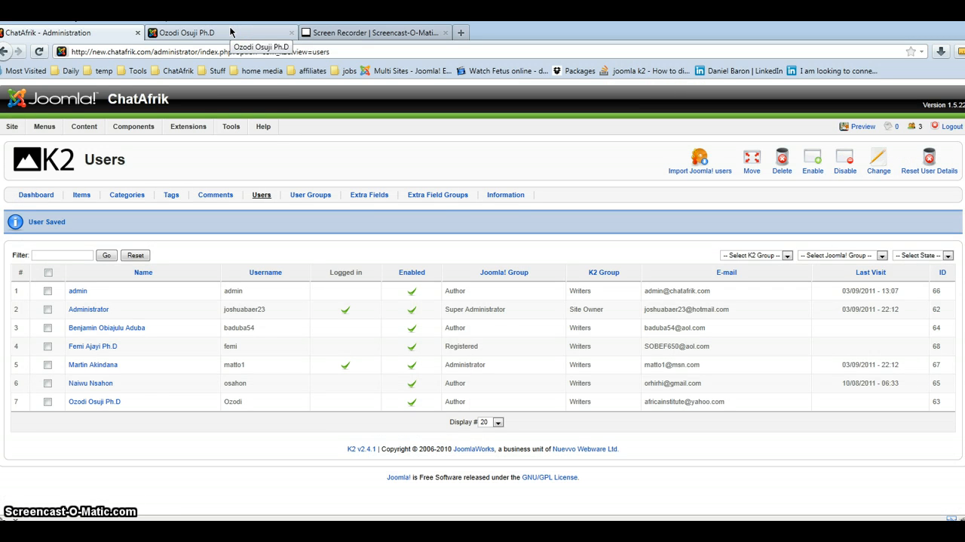
Switch to the public ChatAfrik site and review the writer's author page up to the biography.
click(230, 31)
click(514, 236)
scroll(489, 222, up, 15)
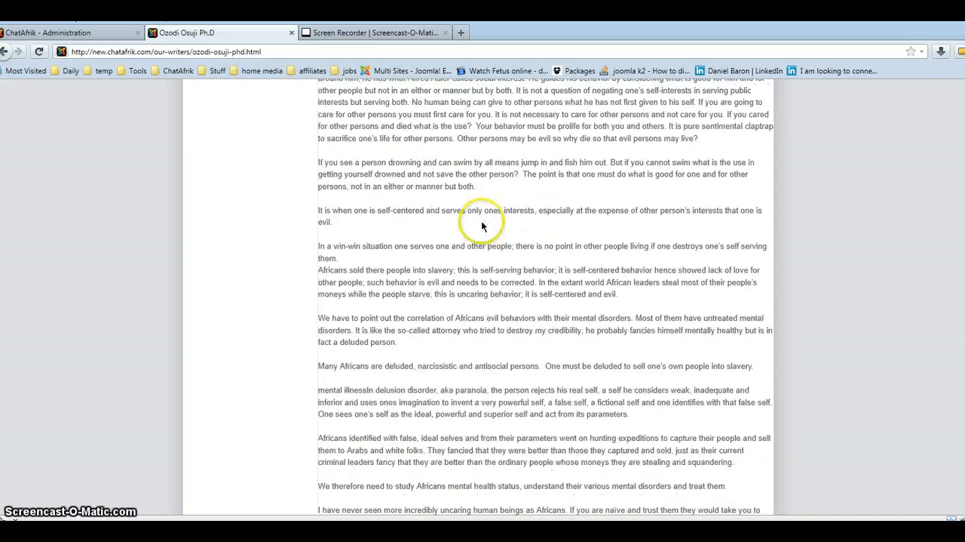
scroll(476, 222, up, 20)
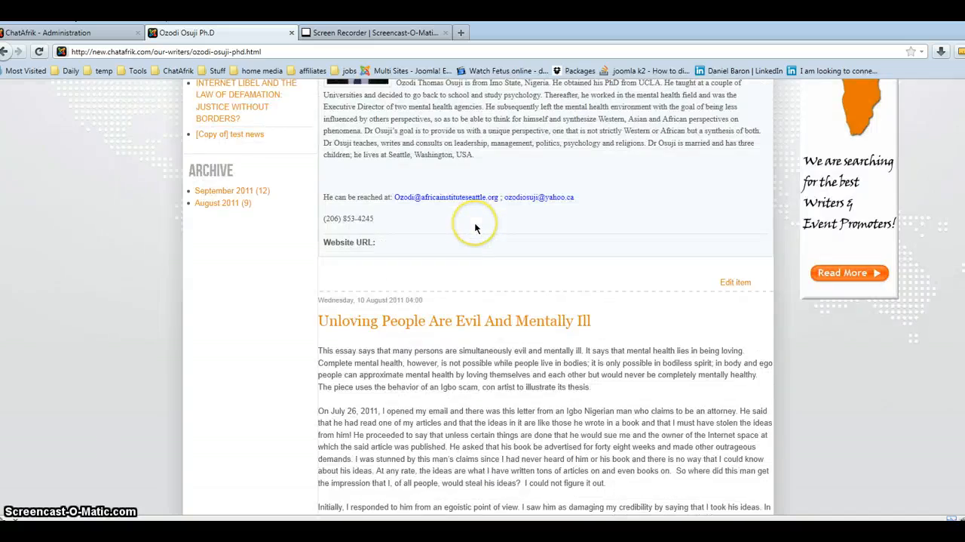
scroll(474, 223, up, 5)
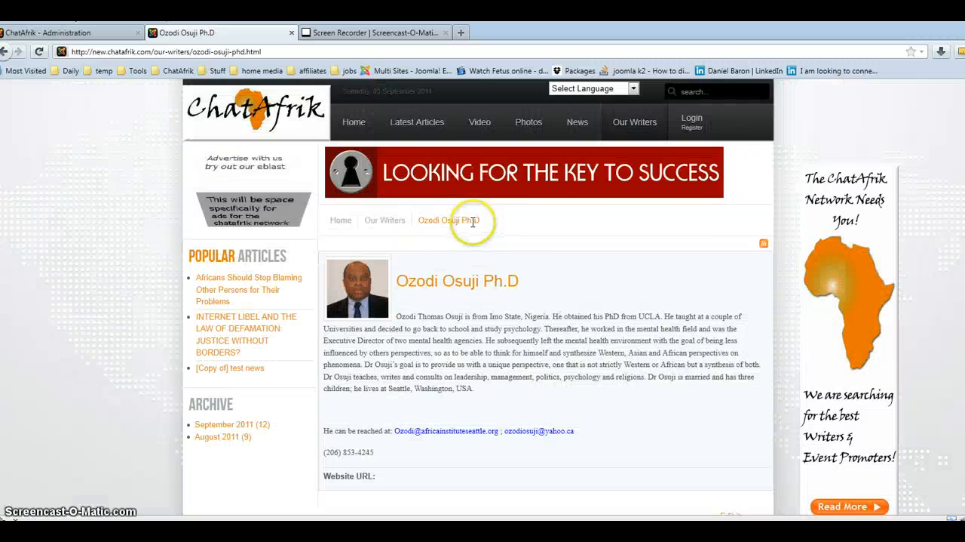
Open the Latest Articles page, try to add a new item from the user panel, and look through the article list.
click(417, 123)
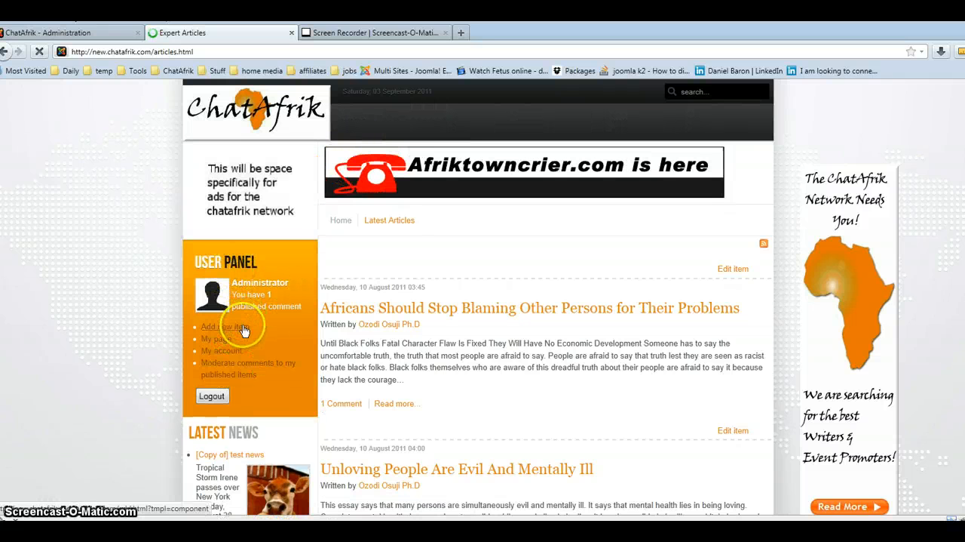
click(244, 329)
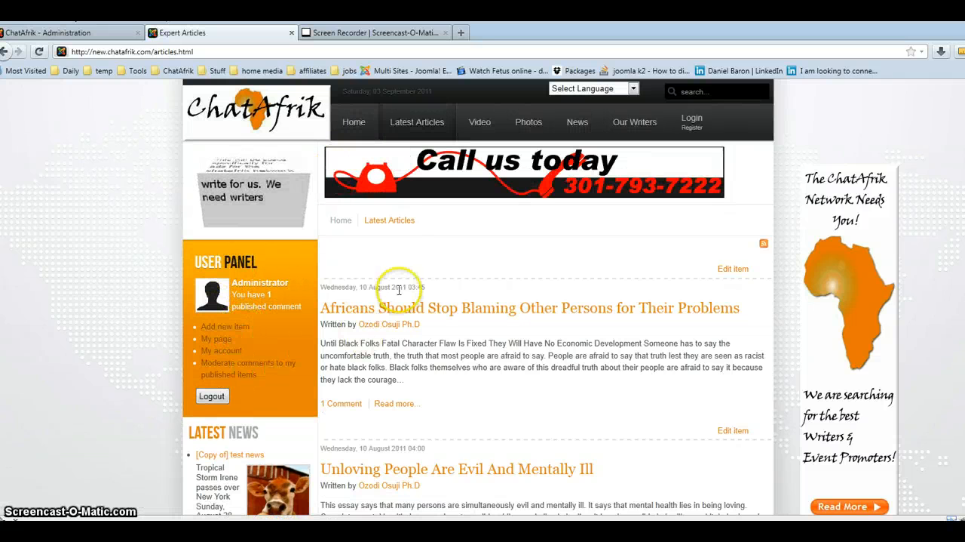
scroll(404, 420, down, 6)
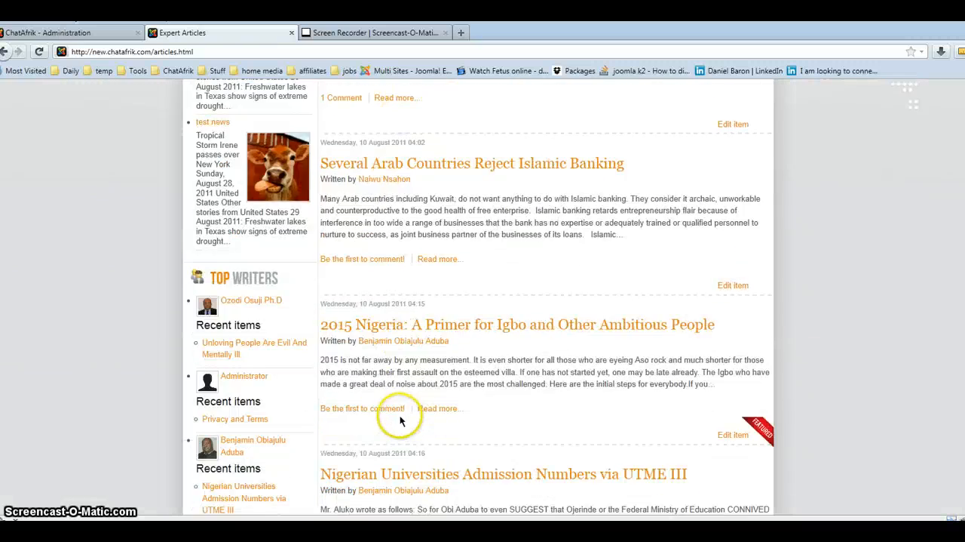
scroll(400, 420, down, 9)
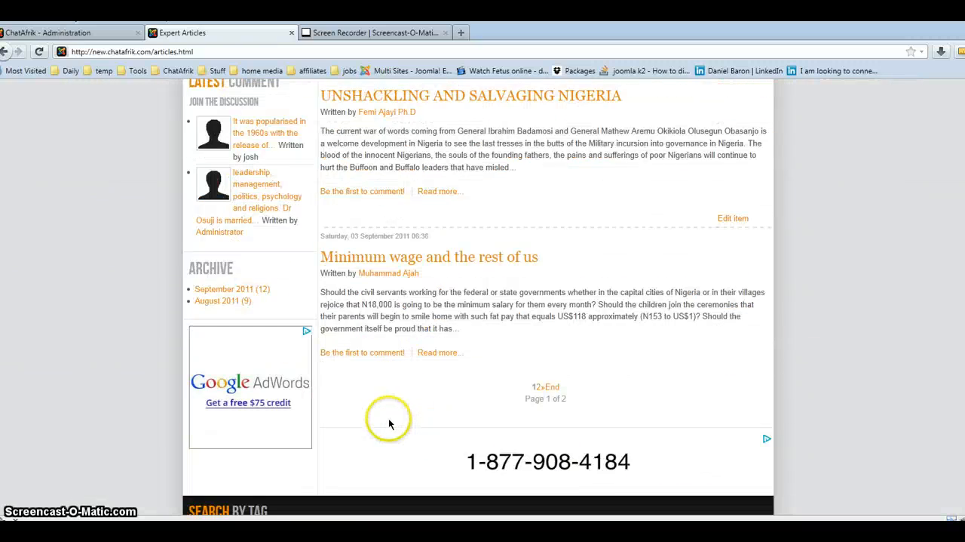
scroll(387, 421, up, 10)
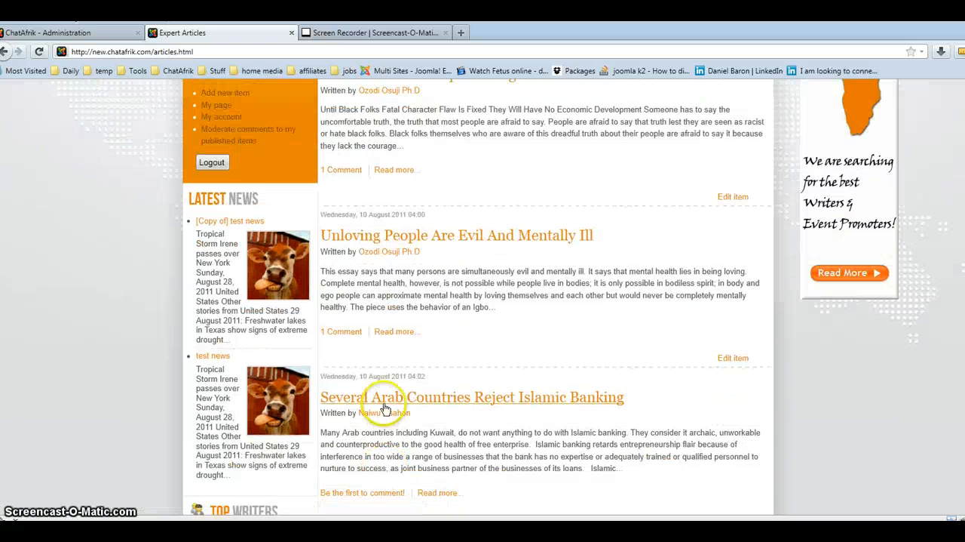